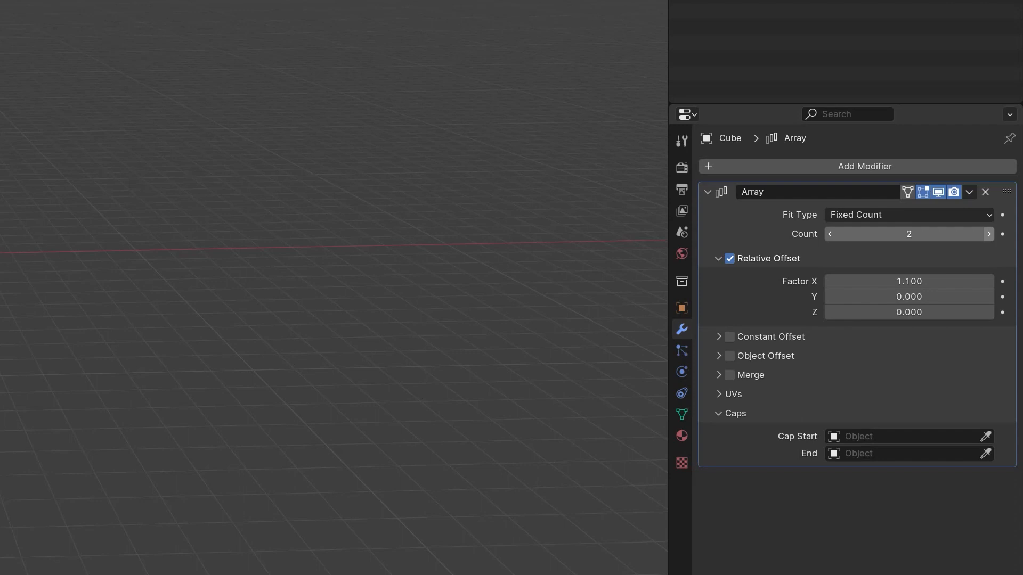
- Increase the cube's Array modifier count past 7, keeping the relative X offset factor at 1.1
left_click(988, 235)
left_click(988, 234)
left_click(988, 235)
left_click(988, 234)
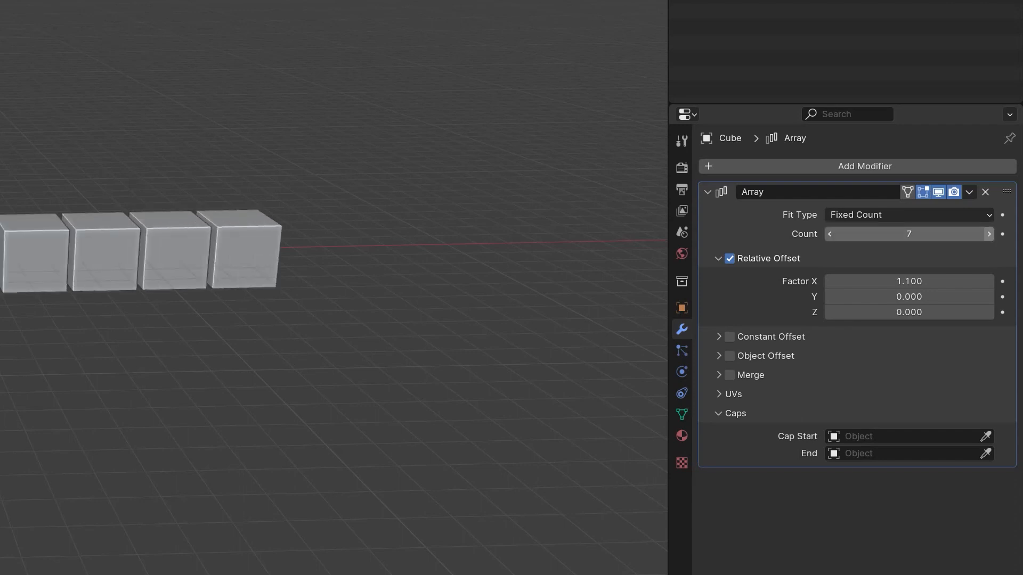
left_click(988, 234)
left_click(988, 234)
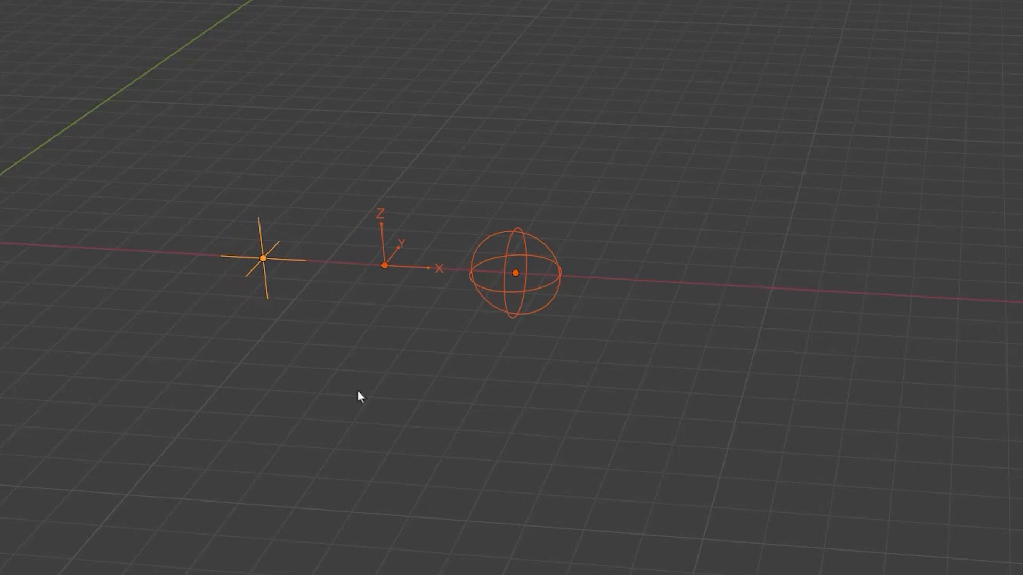
- Rotate the three selected empties
key("r")
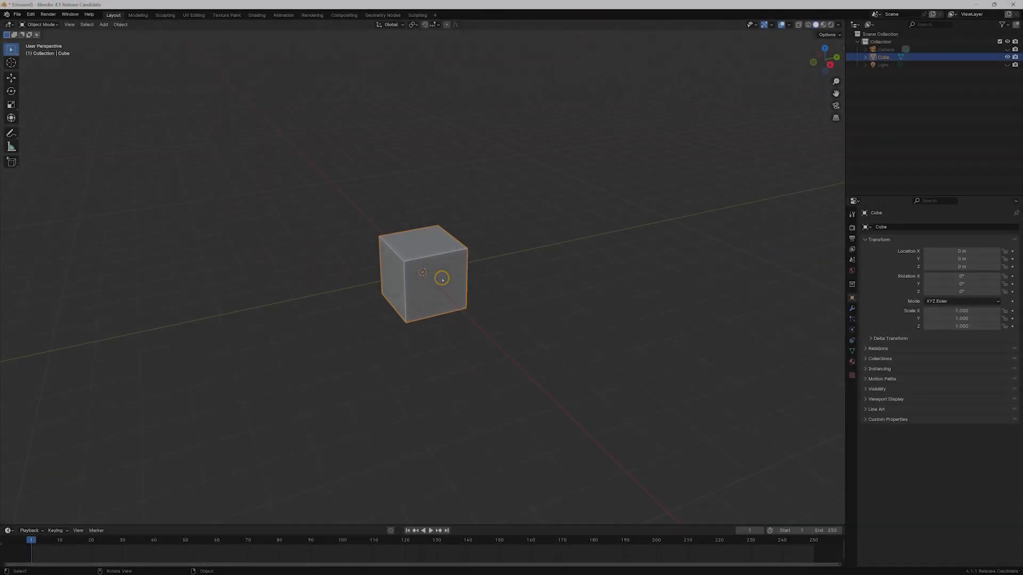
- Scale the cube uniformly to about 2.3, and undo the scaling
key("s")
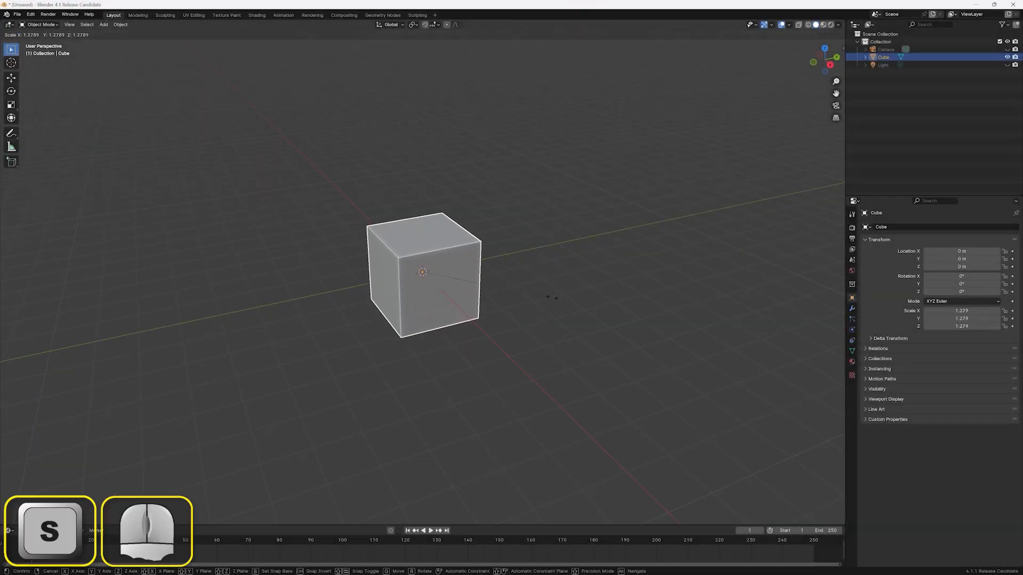
left_click(651, 337)
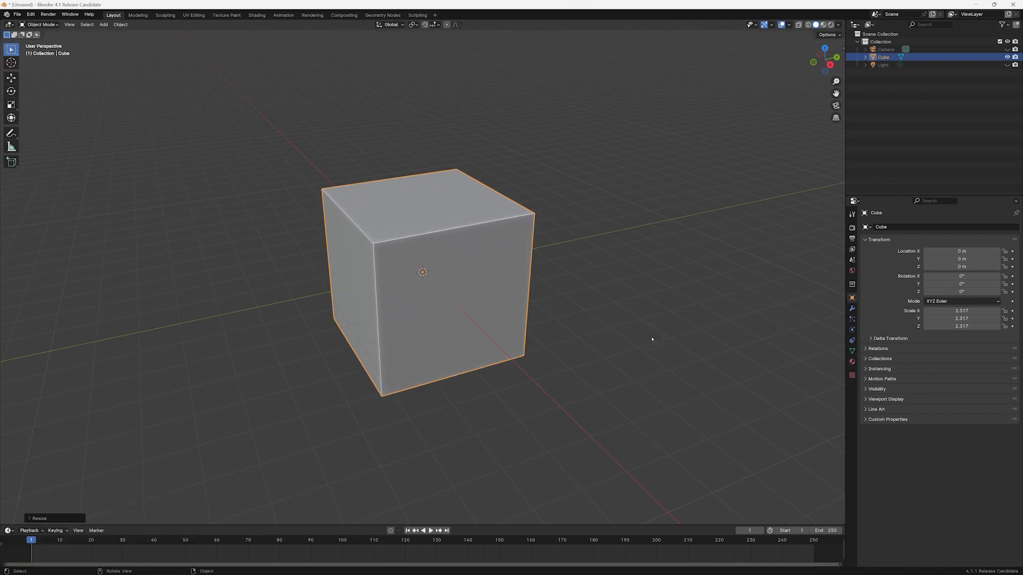
key("ctrl+z")
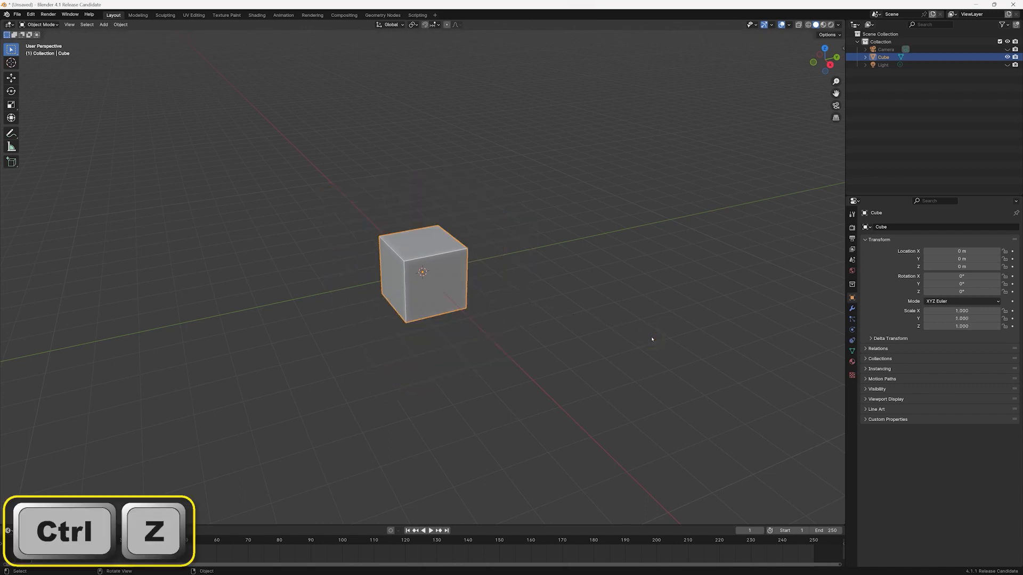
- Stretch the cube along the Y axis to a scale of about 2.85 and save a copy of the scene
key("s")
key("y")
left_click(17, 14)
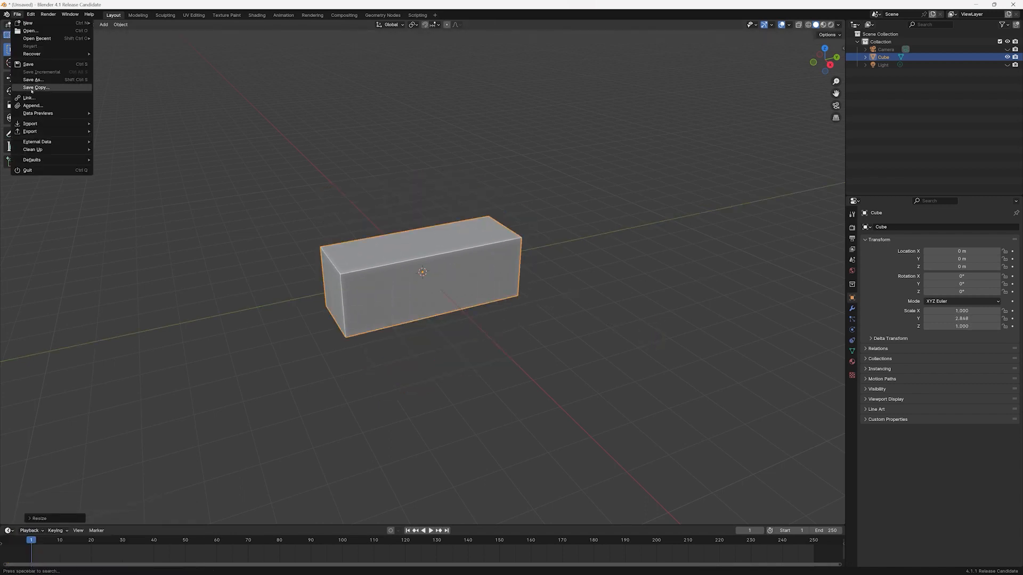
left_click(31, 88)
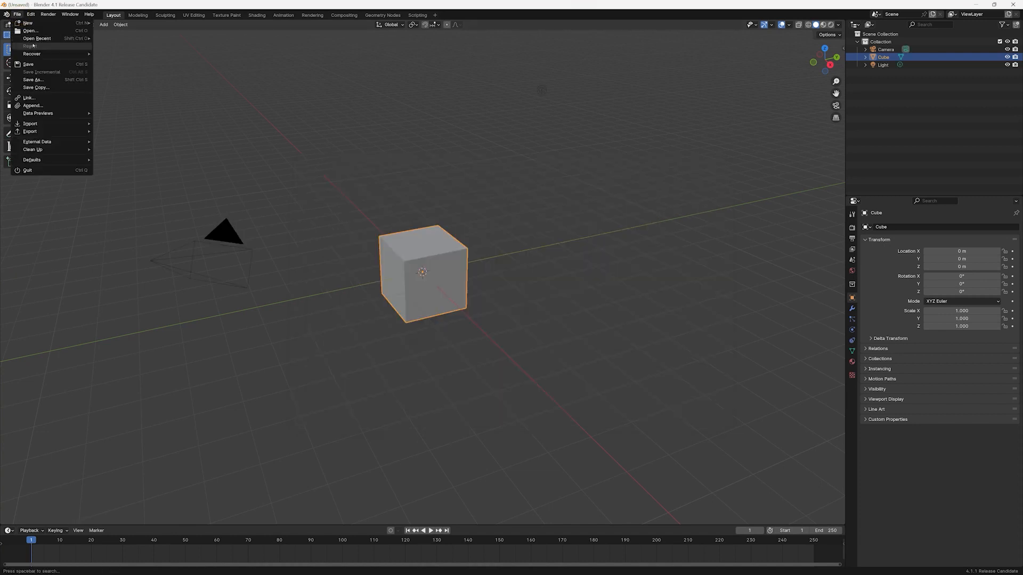
- Open the saved untitled.blend from the recent files and try to undo the cube's Y stretch
mouse_move(74, 39)
left_click(119, 39)
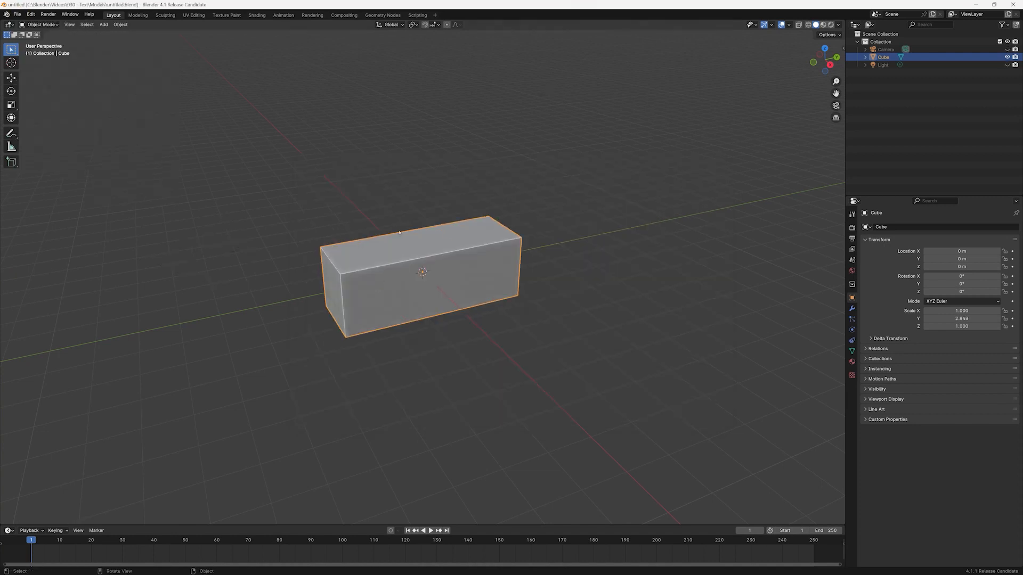
key("ctrl+z")
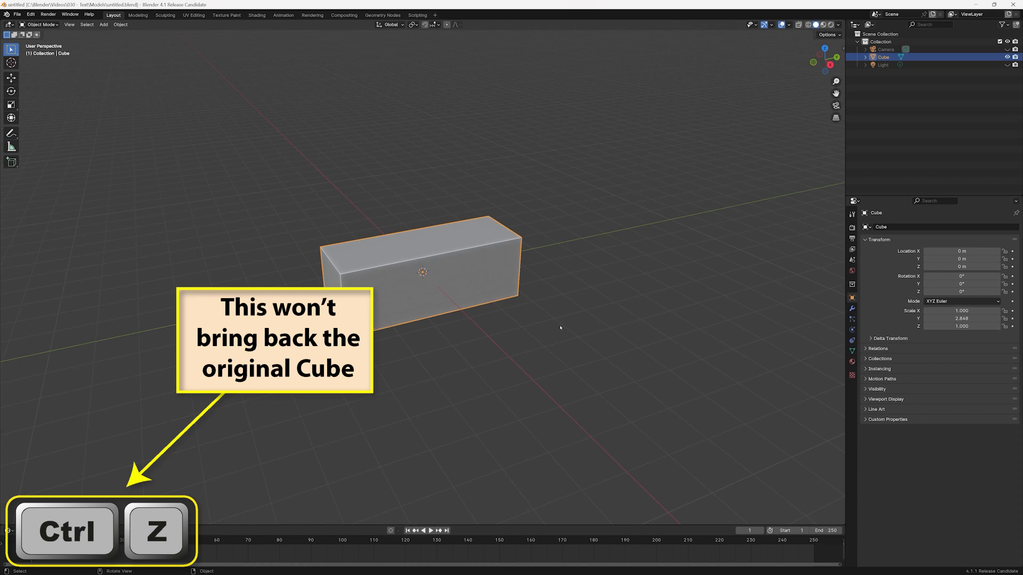
left_click(913, 500)
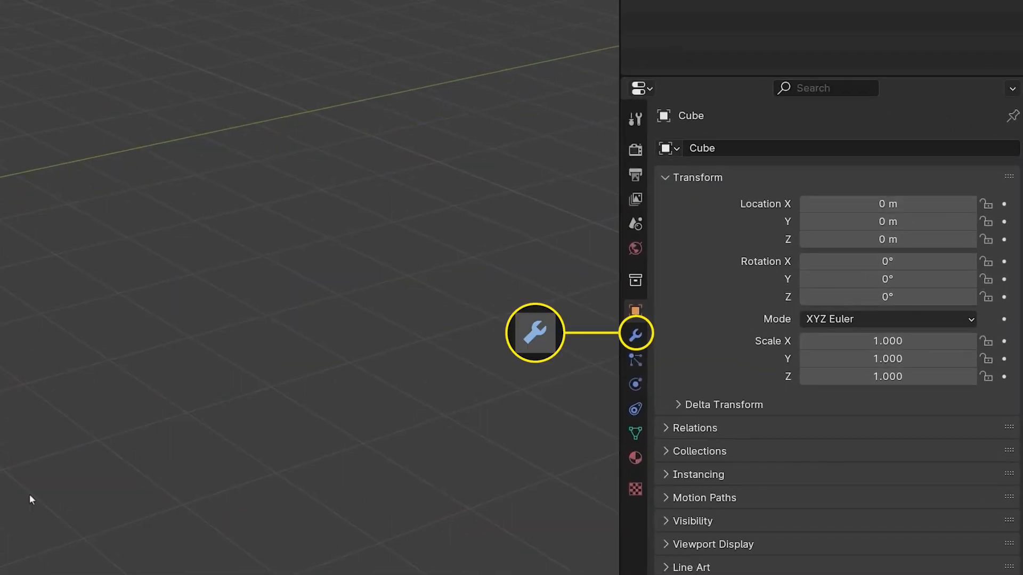
- Try adding an Array modifier from the Generate group in the cube's modifier properties
left_click(635, 337)
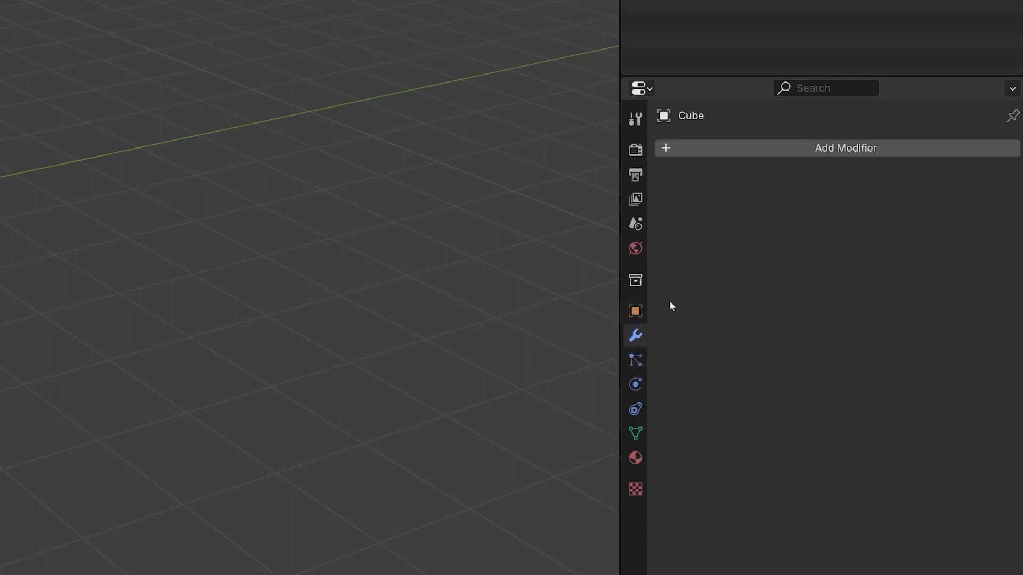
left_click(847, 150)
mouse_move(847, 151)
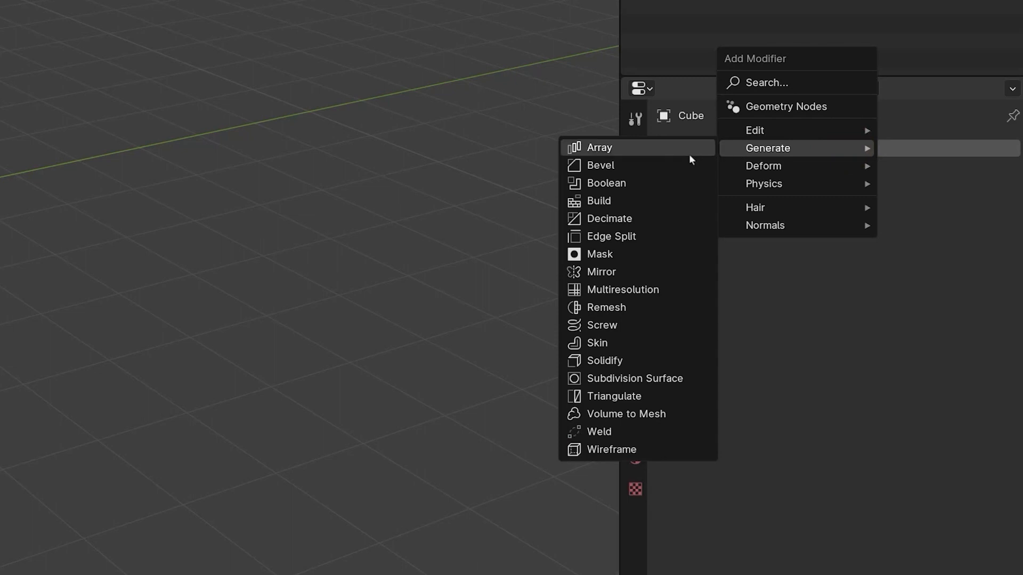
left_click(599, 151)
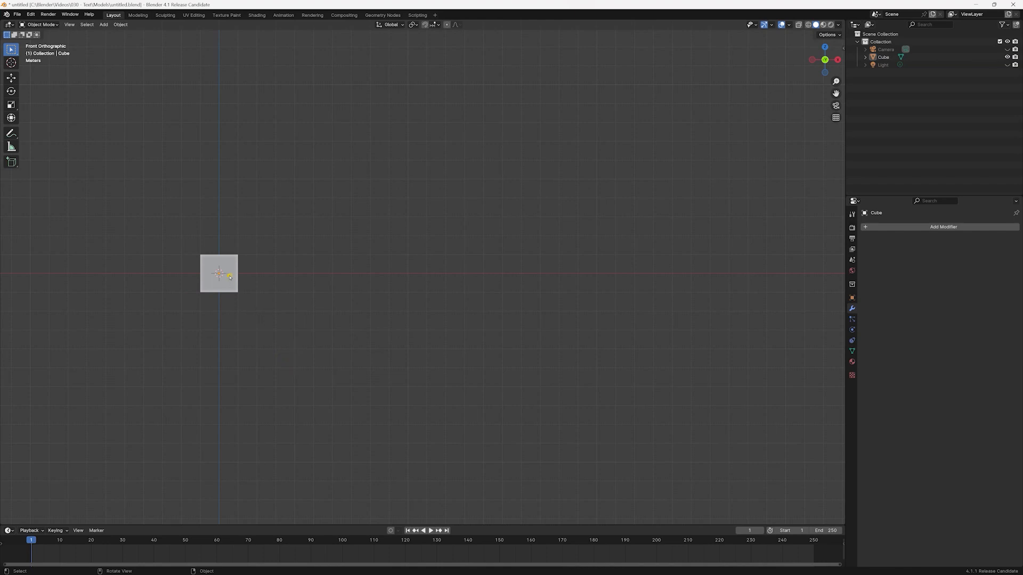
- Duplicate the cube about 3 m along the X axis, and undo the duplication
left_click(230, 276)
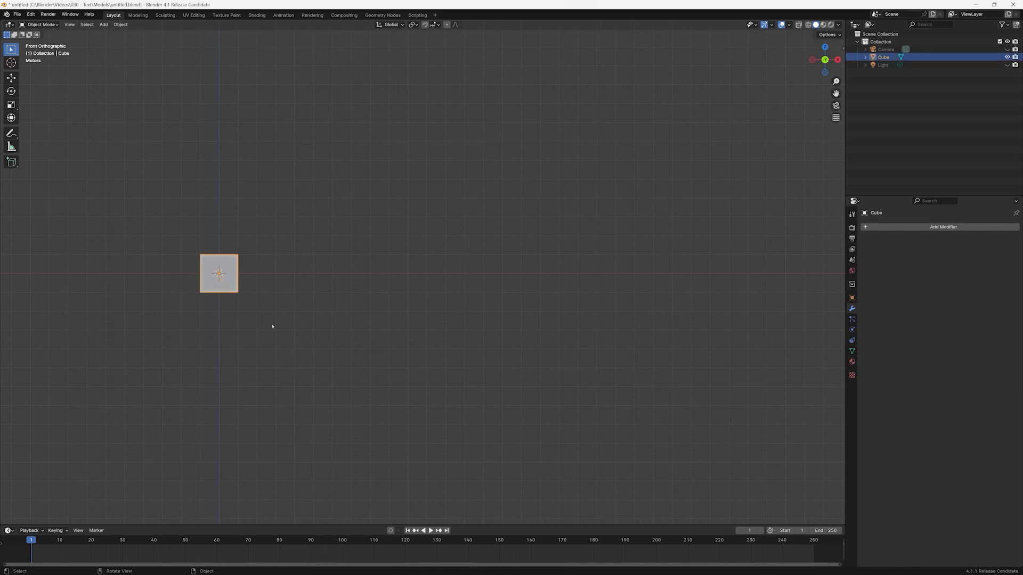
key("shift+d")
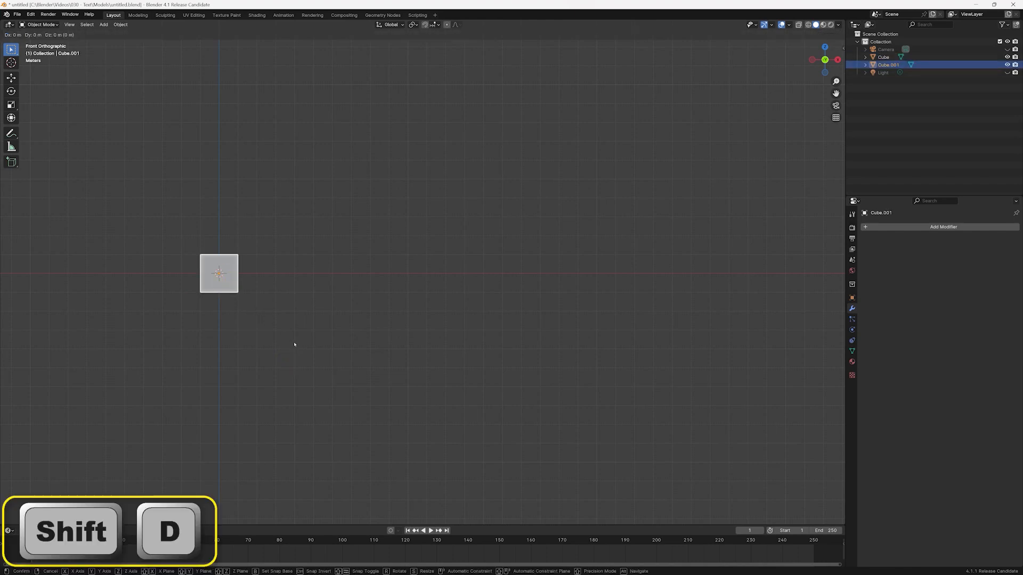
key("x")
key("x")
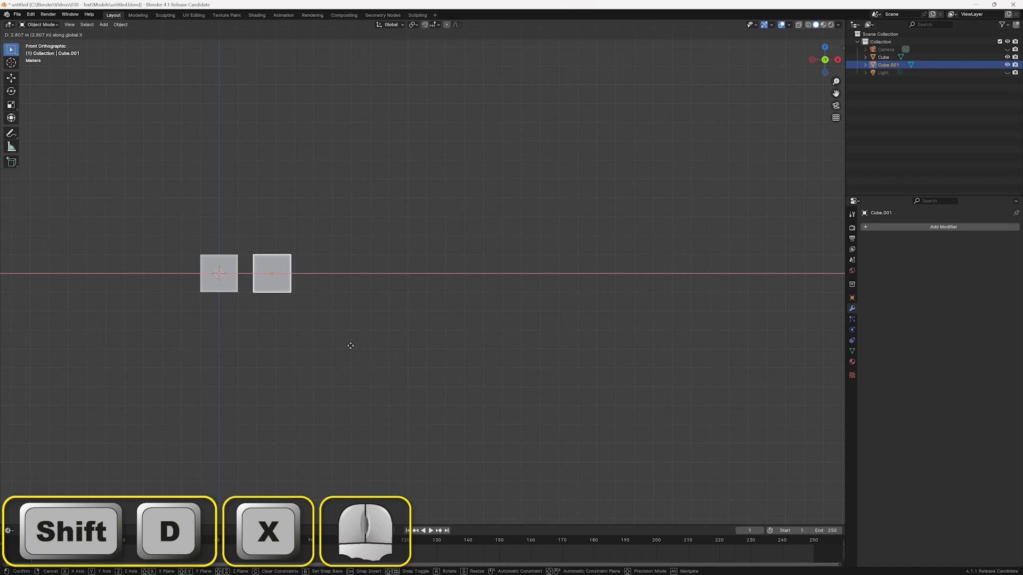
left_click(354, 346)
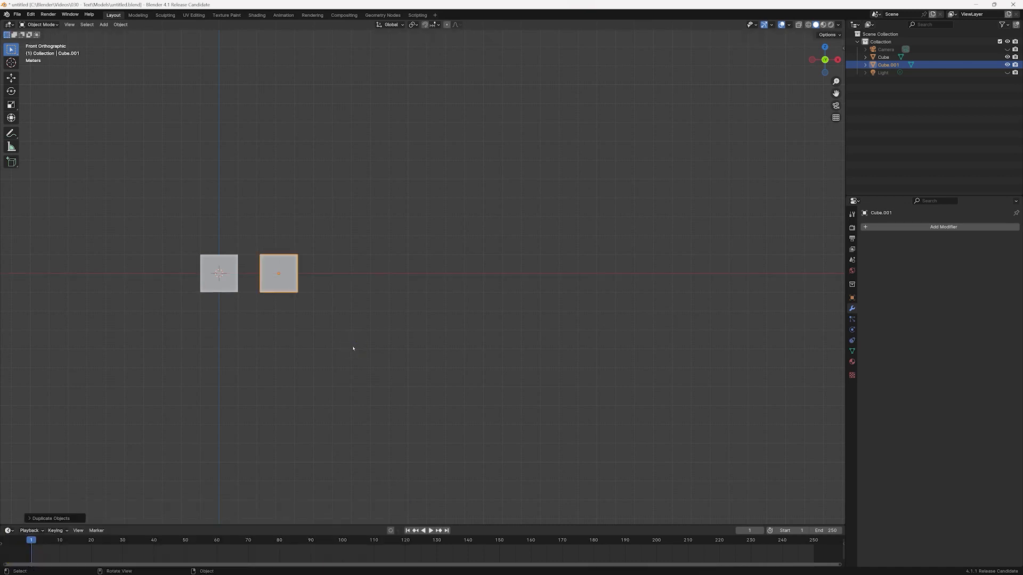
key("ctrl+z")
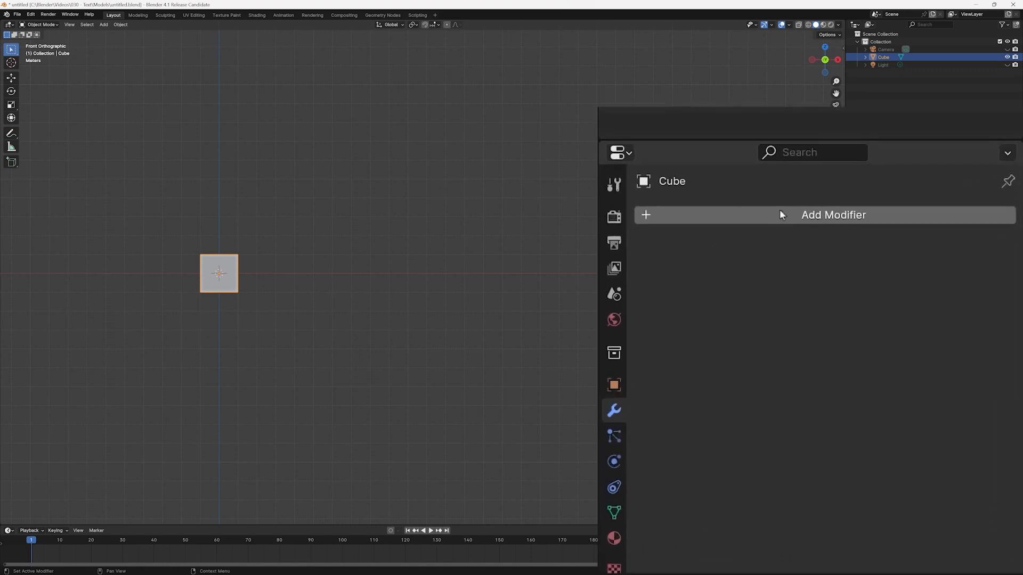
- Add an Array modifier to the cube and enable X-Ray in the viewport shading options
left_click(782, 212)
mouse_move(778, 214)
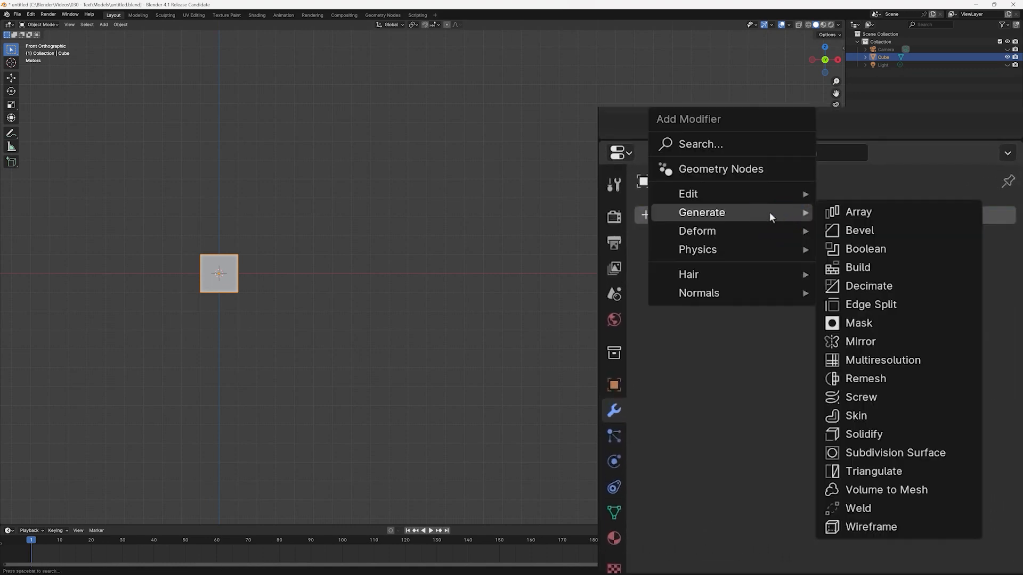
left_click(852, 215)
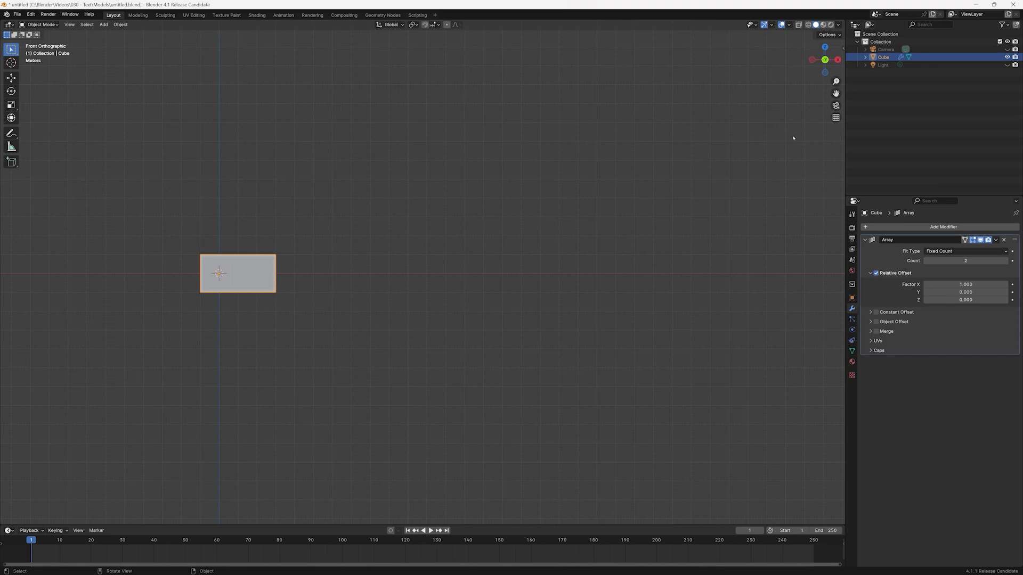
left_click(838, 25)
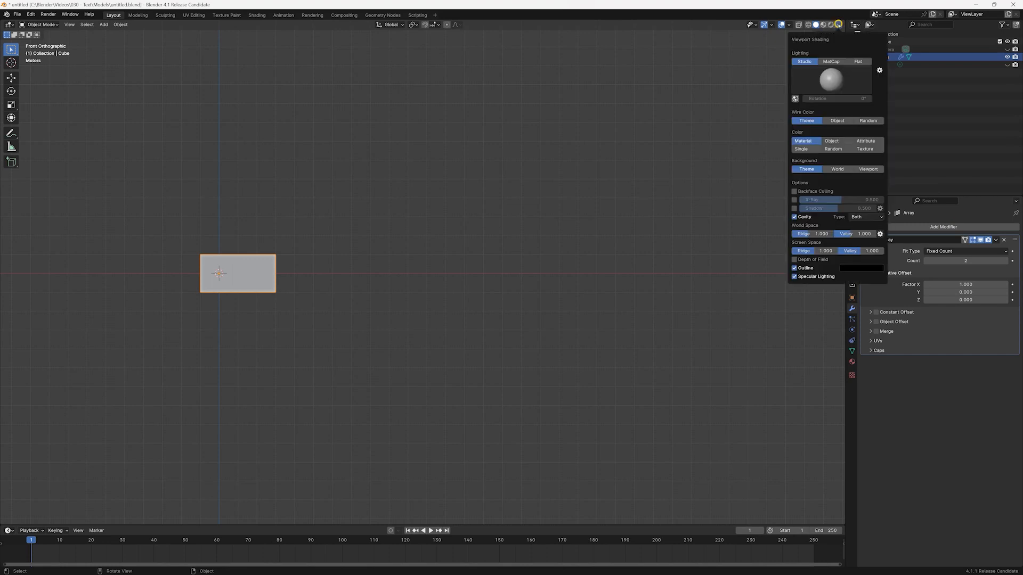
left_click(794, 199)
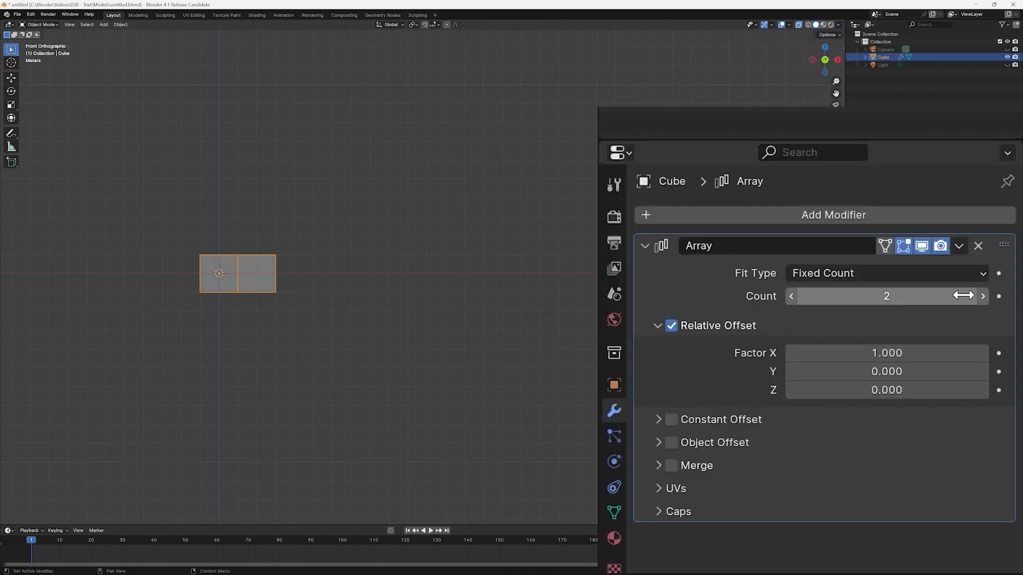
- Set the Array modifier's count to 5
left_click(982, 297)
left_click(982, 296)
left_click(982, 296)
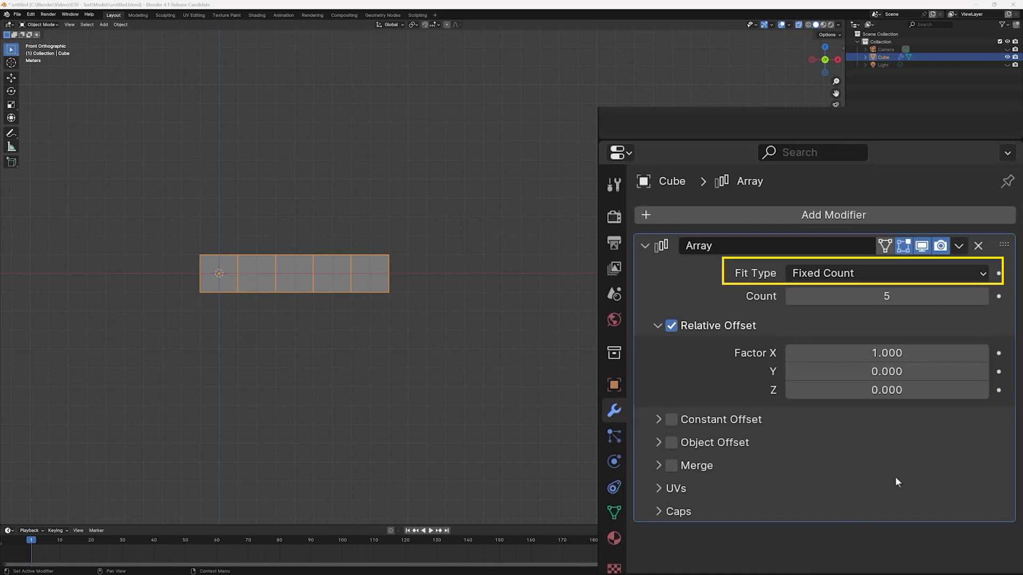
- Change the array's fit type to Fit Length and set the length to 10 m
left_click(984, 274)
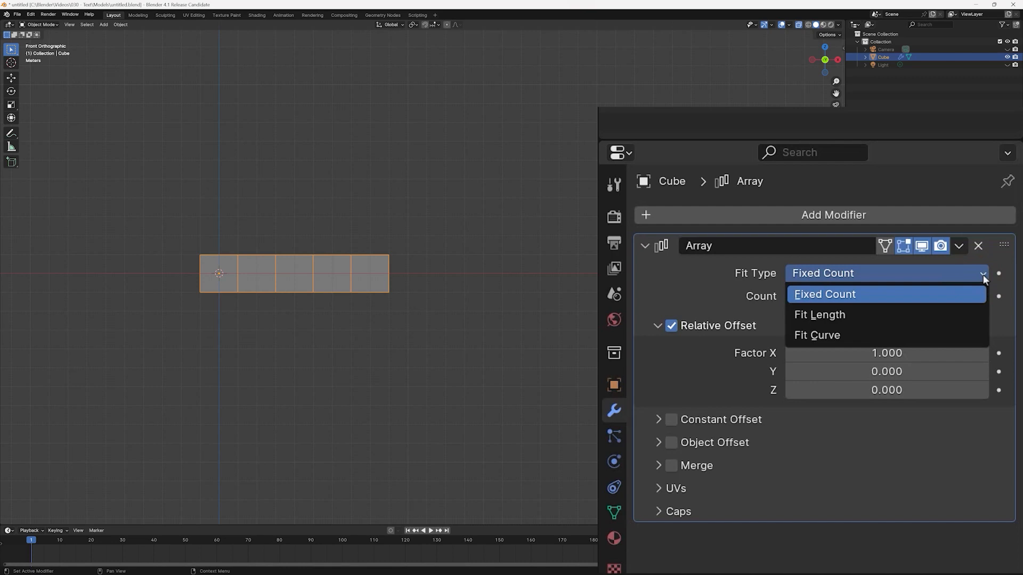
left_click(861, 319)
left_click(877, 297)
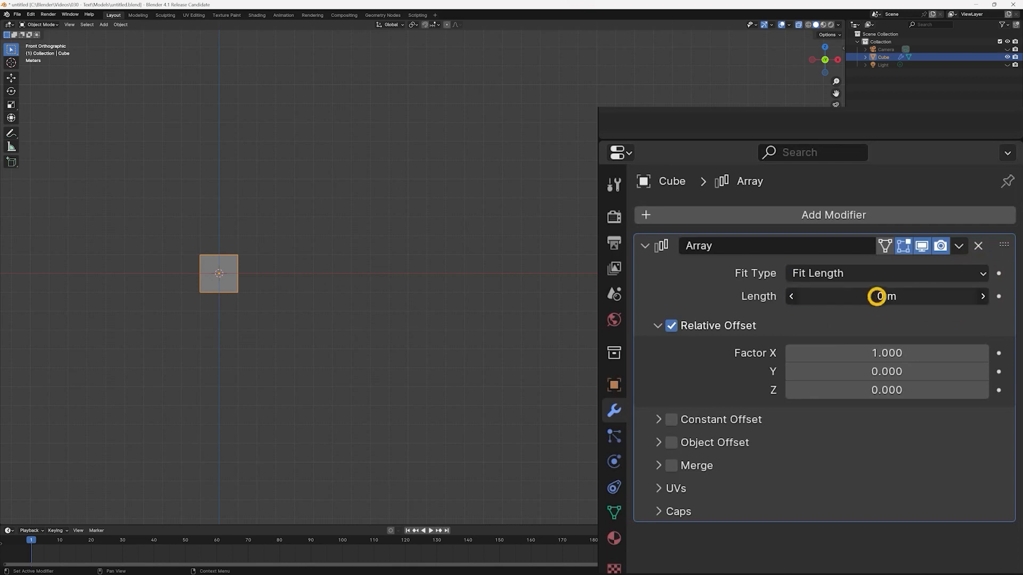
type("10m")
key("Return")
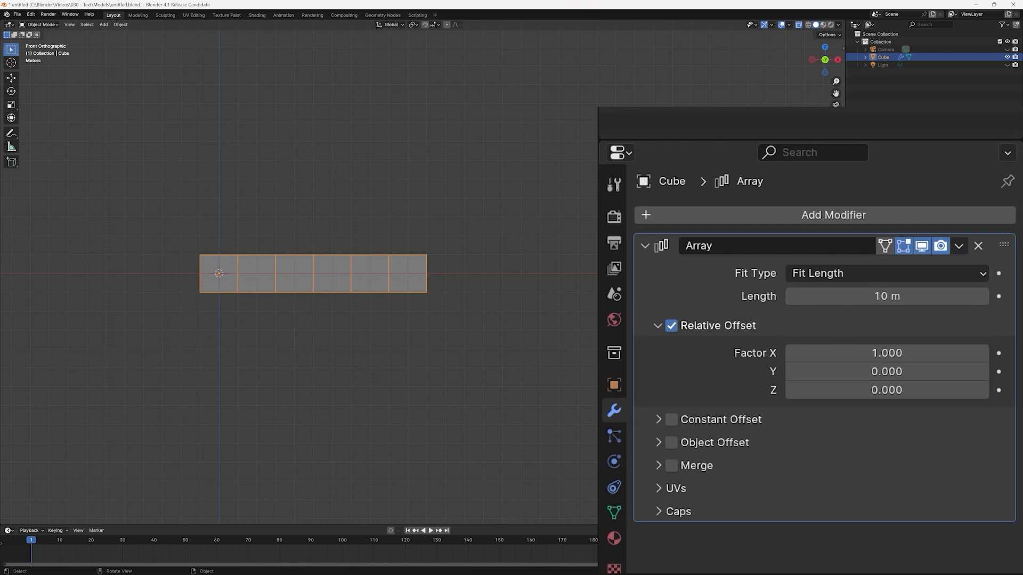
- Measure the array's overall width and the distance from the first cube's centre to the last cube's centre
left_click(11, 147)
left_click_drag(200, 275, 422, 273)
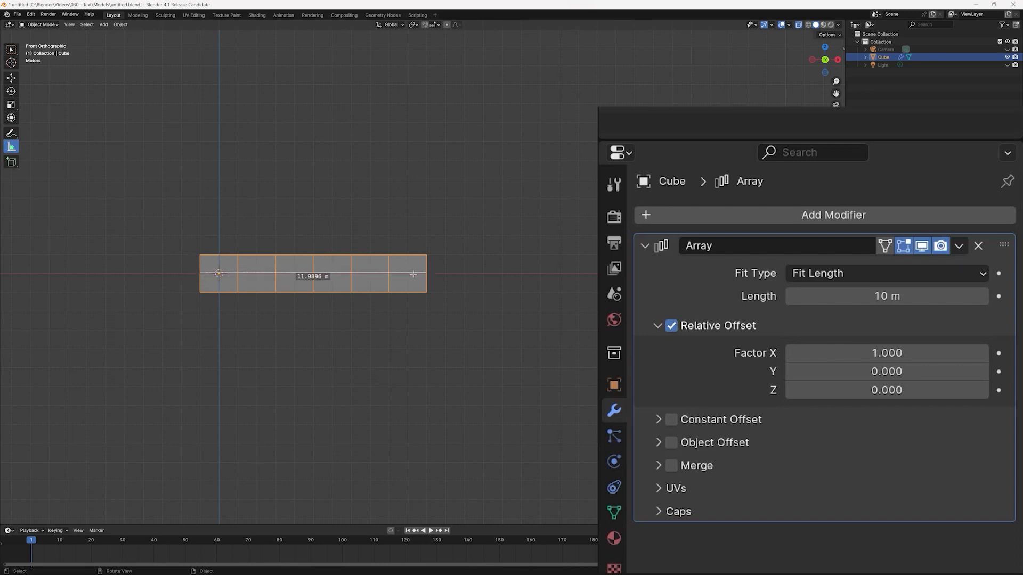
left_click_drag(219, 277, 409, 279)
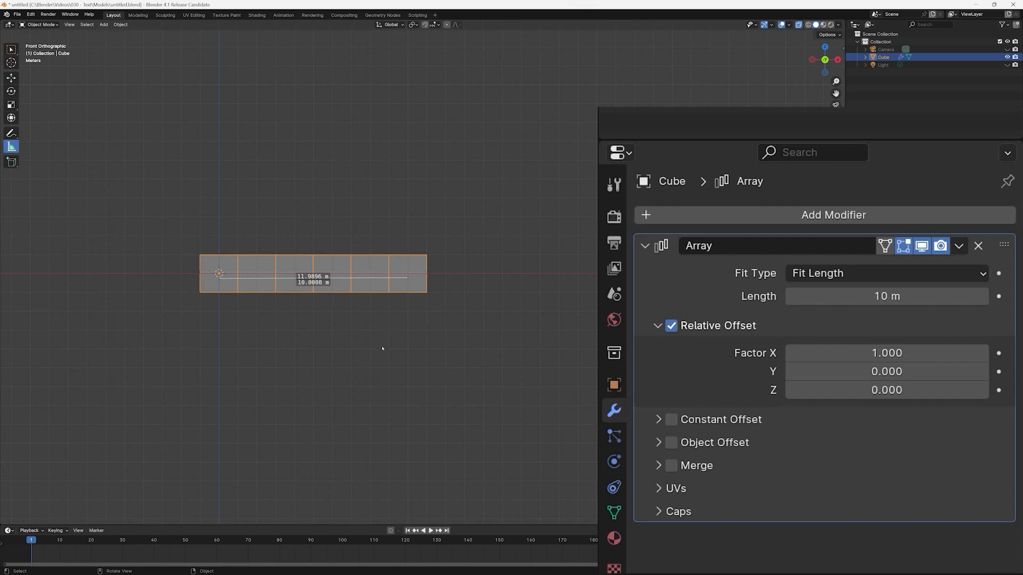
- Set the array's length to 11 m and switch back to the Select Box tool
left_click(886, 296)
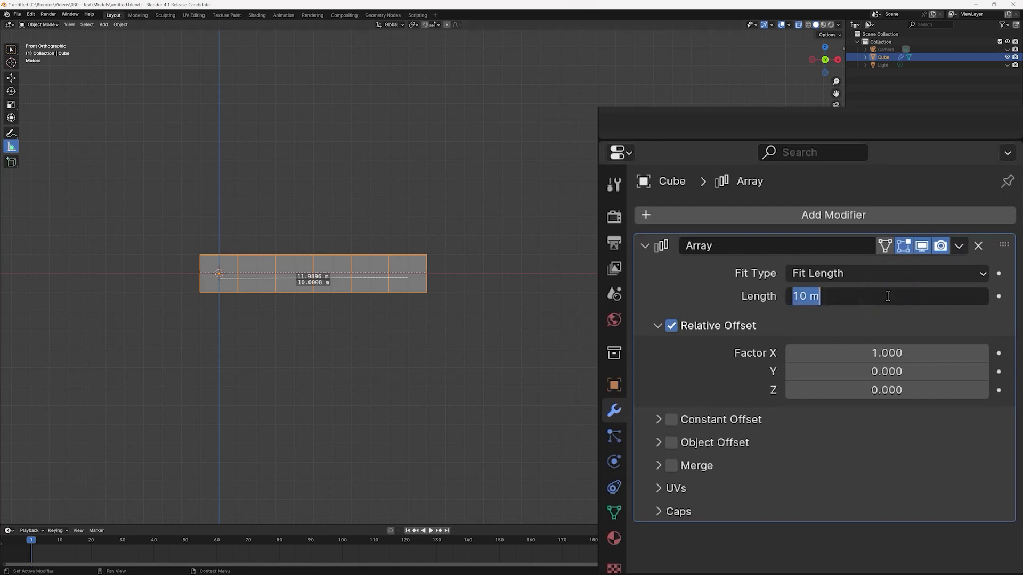
type("11")
key("Return")
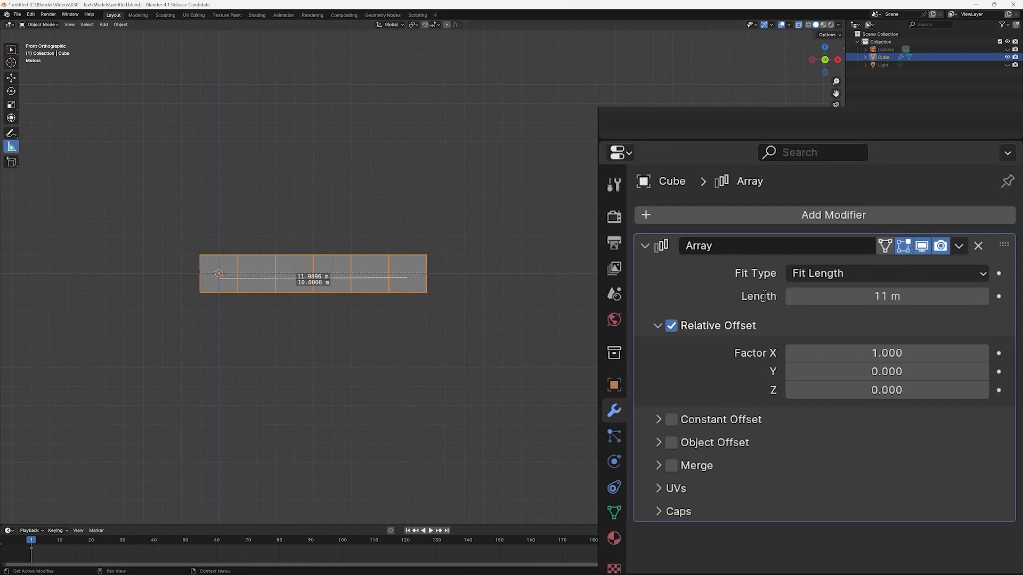
left_click(11, 49)
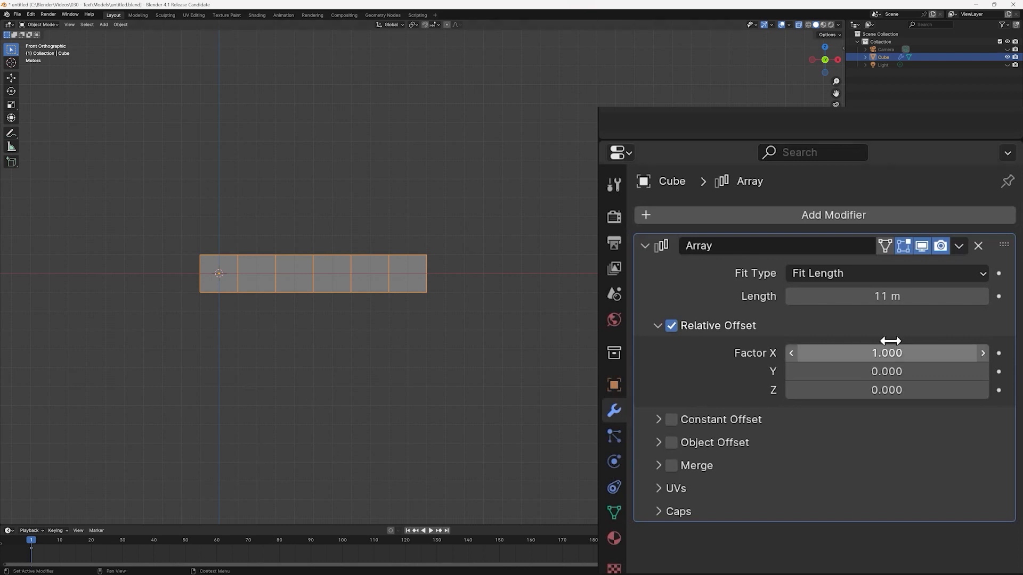
- Switch the array's fit type to Fit Curve, and return it to Fixed Count
left_click(983, 276)
left_click(820, 337)
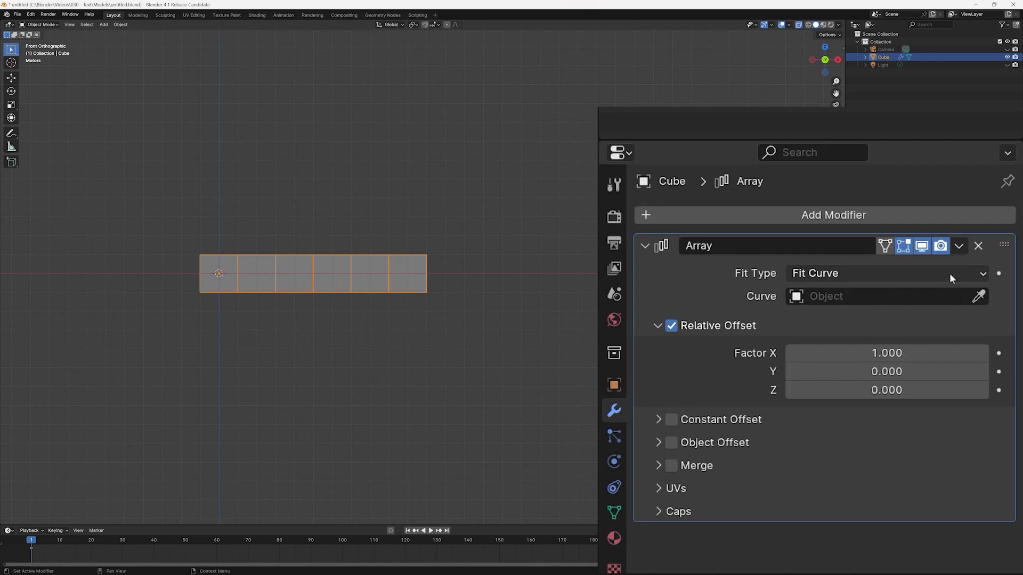
left_click(980, 273)
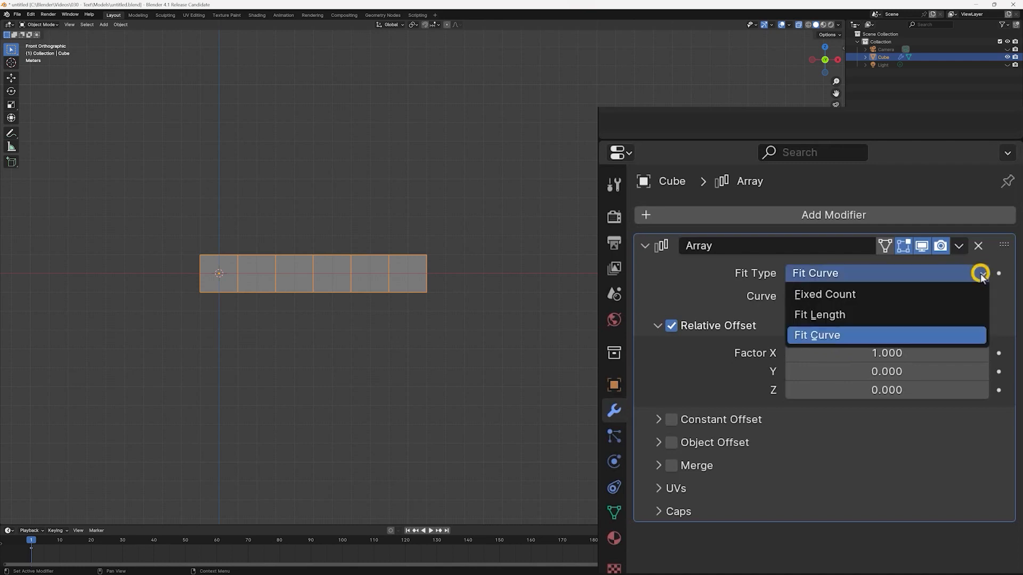
left_click(862, 293)
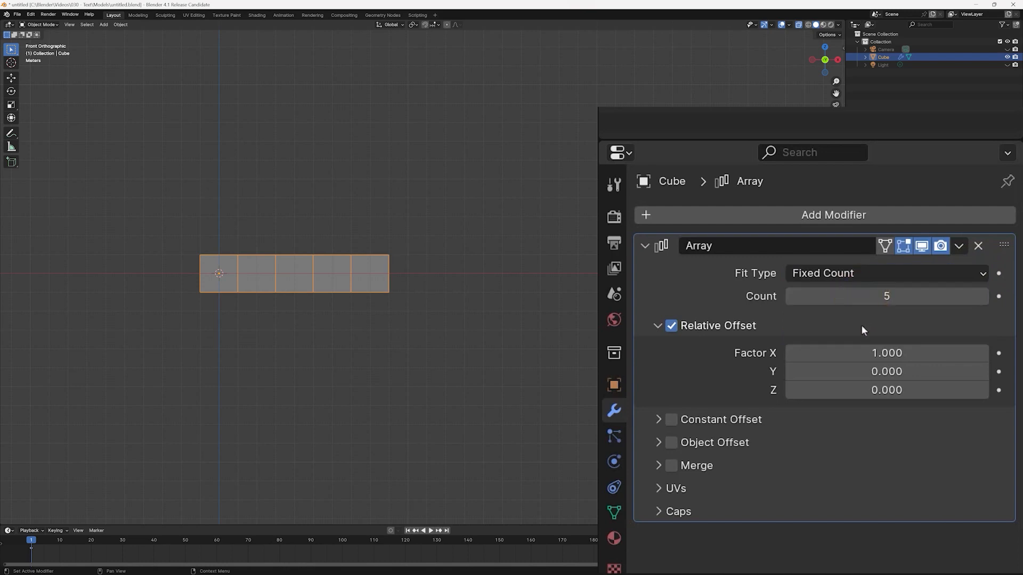
- Turn X-ray shading off to view the arrayed cubes as solid from an angled view, and turn it back on
mouse_move(479, 355)
middle_mouse_down()
mouse_move(471, 377)
mouse_move(483, 383)
middle_mouse_up()
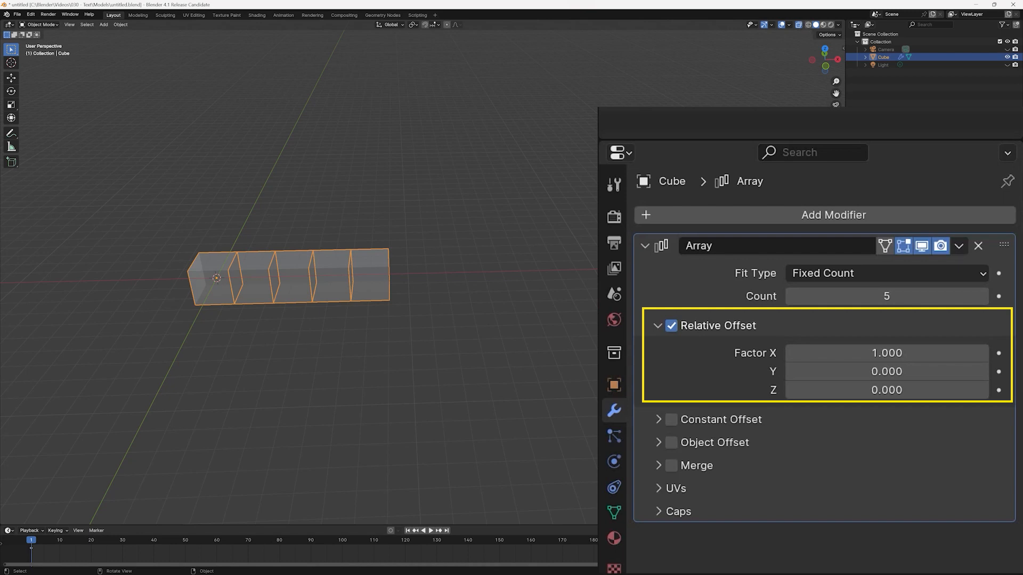
left_click(798, 25)
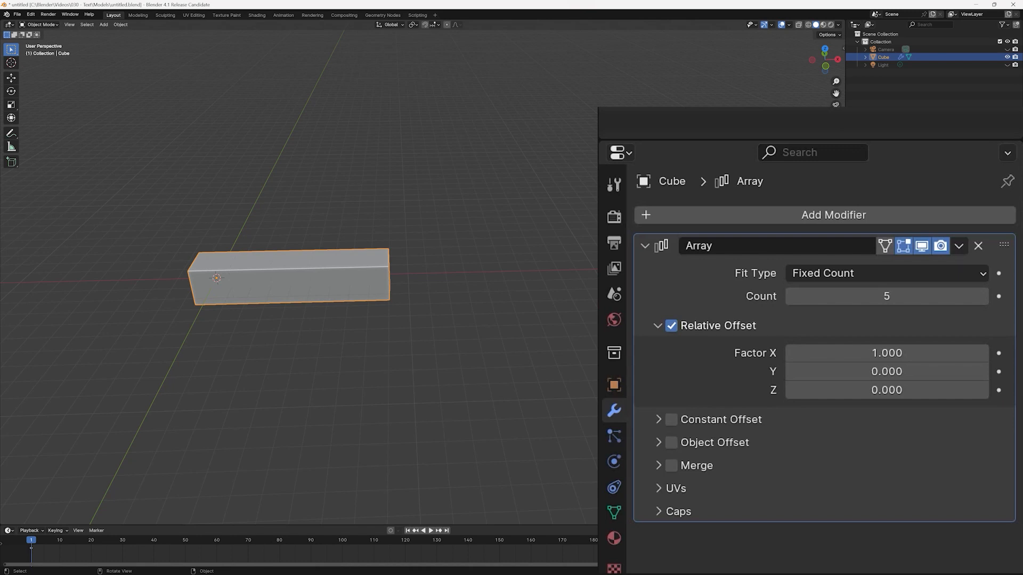
key("KP_1")
middle_click_drag(692, 277, 699, 321)
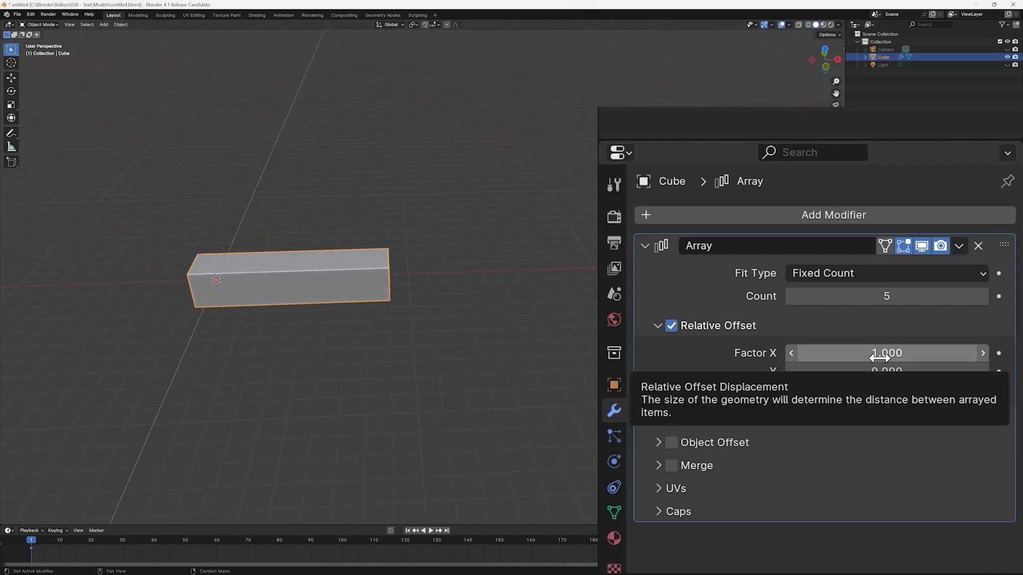
left_click(798, 25)
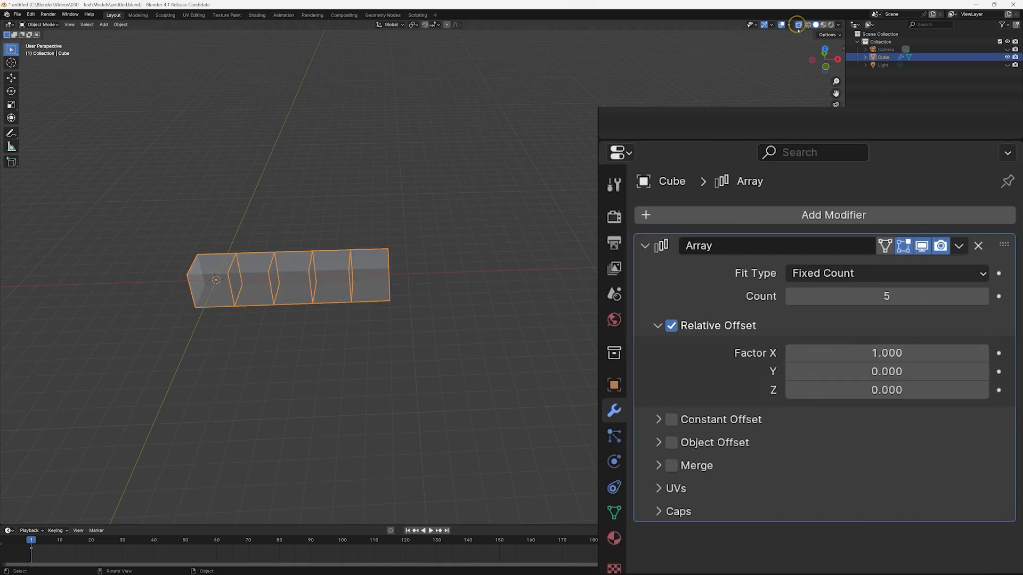
- Set the array's relative offset Factor X to 0.5, and increase it to 1.5
left_click(884, 352)
type("0.5")
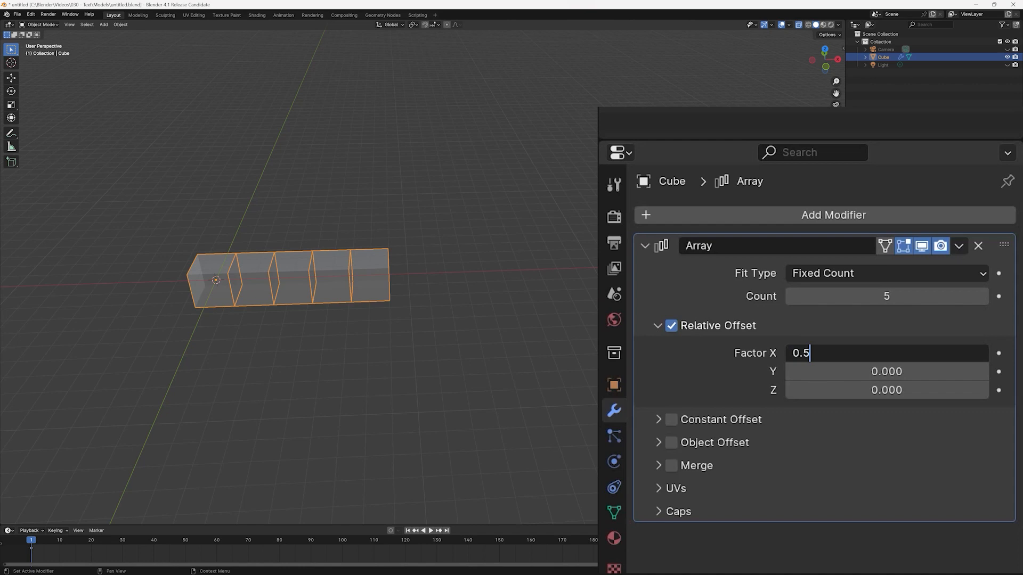
key("Return")
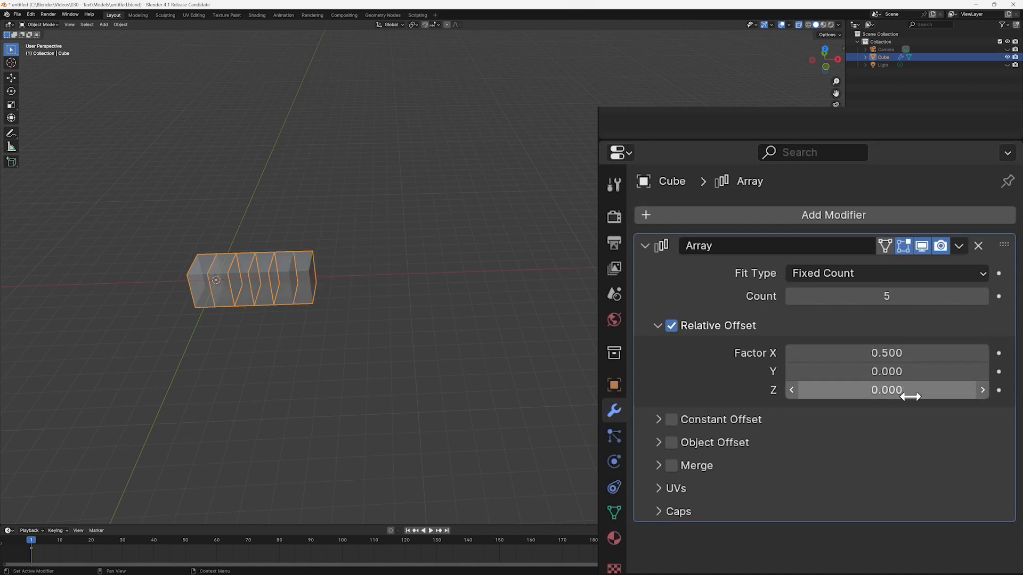
left_click(884, 353)
type("1.5")
key("Return")
- Set the relative offset Factor X to -1.2 to repeat the cubes in the opposite direction
left_click(884, 354)
type("-1.2")
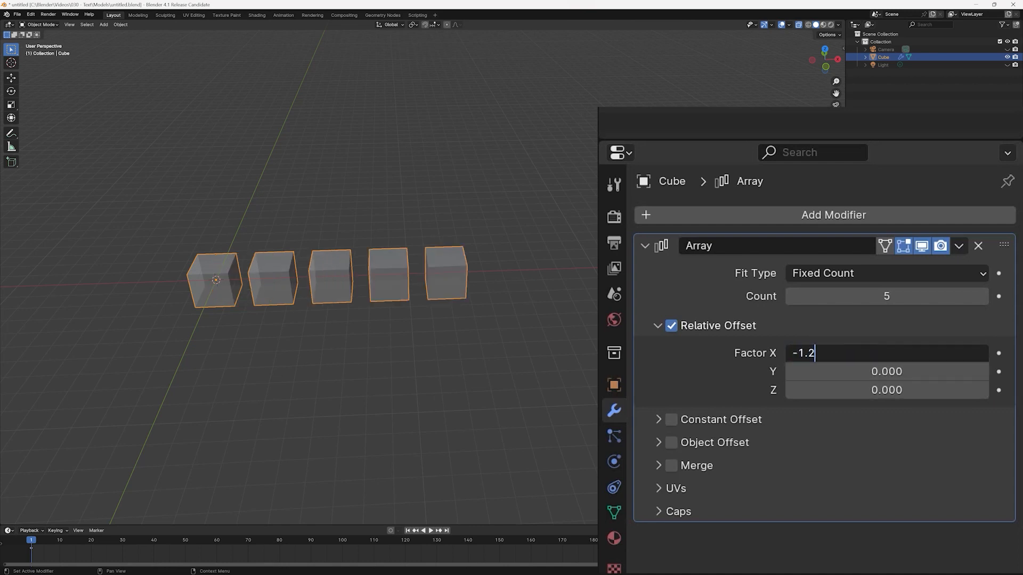
key("Return")
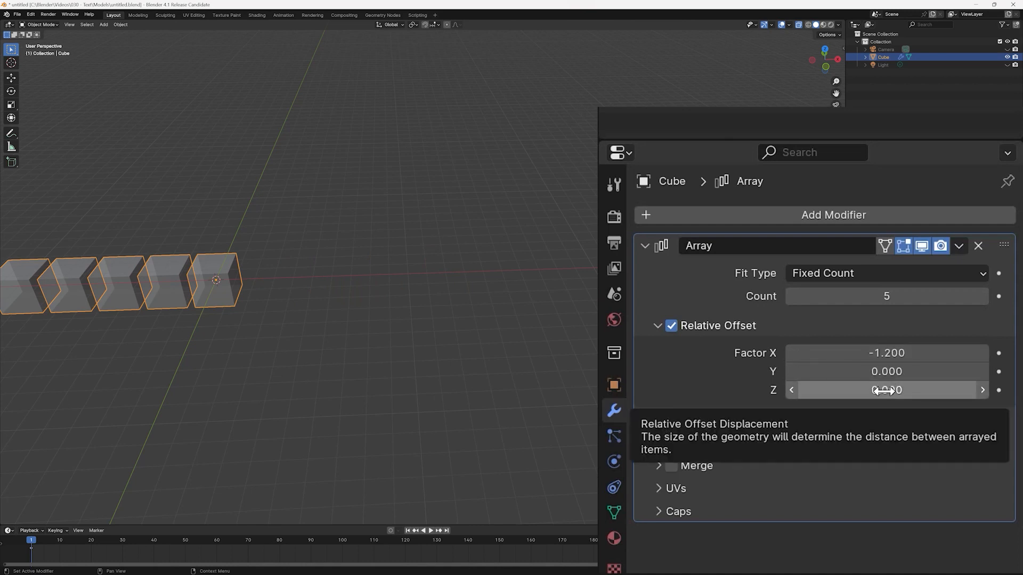
- Set the relative offset Factor X to 1.1 and turn off X-ray shading
left_click(900, 368)
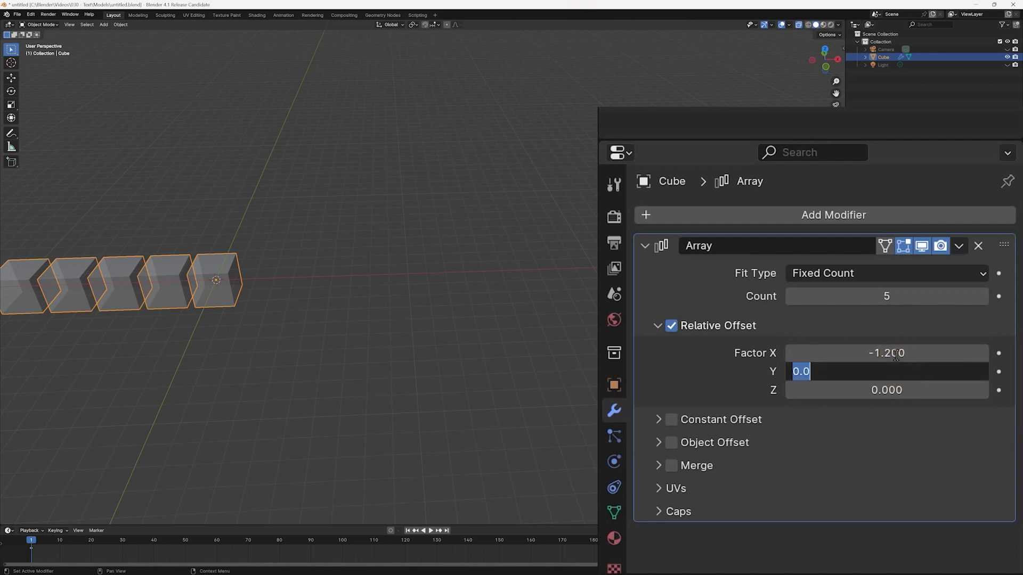
left_click(894, 353)
left_click(903, 353)
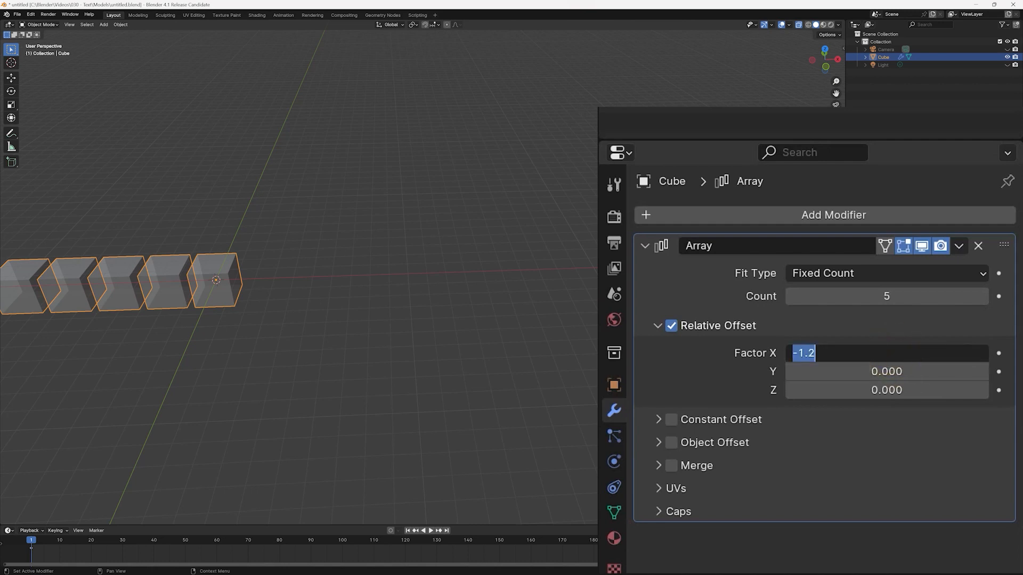
type("1.1")
key("Return")
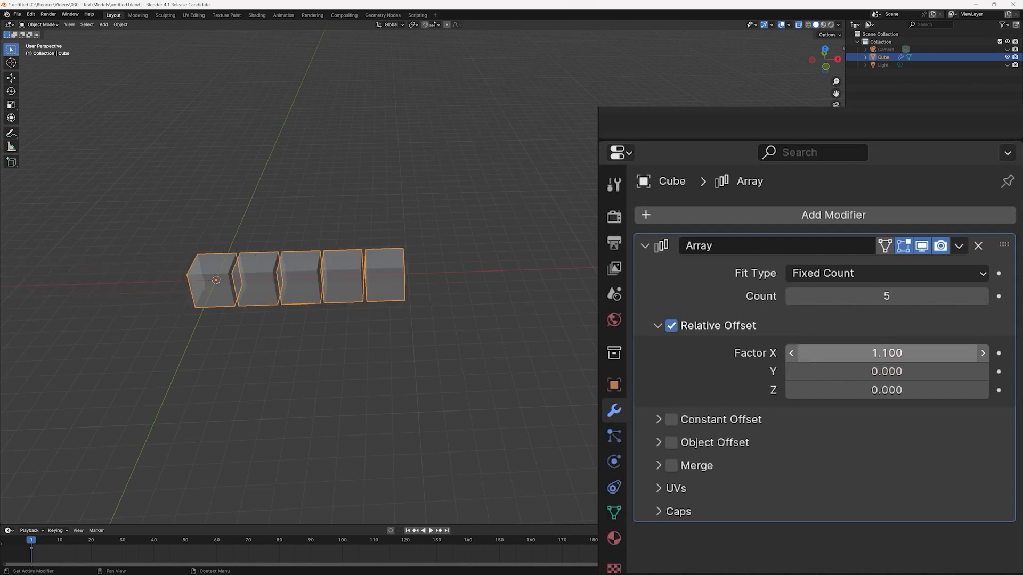
left_click(798, 25)
- Measure the gap between the fourth and fifth cubes in the front view, snapping to their upper corners
key("7")
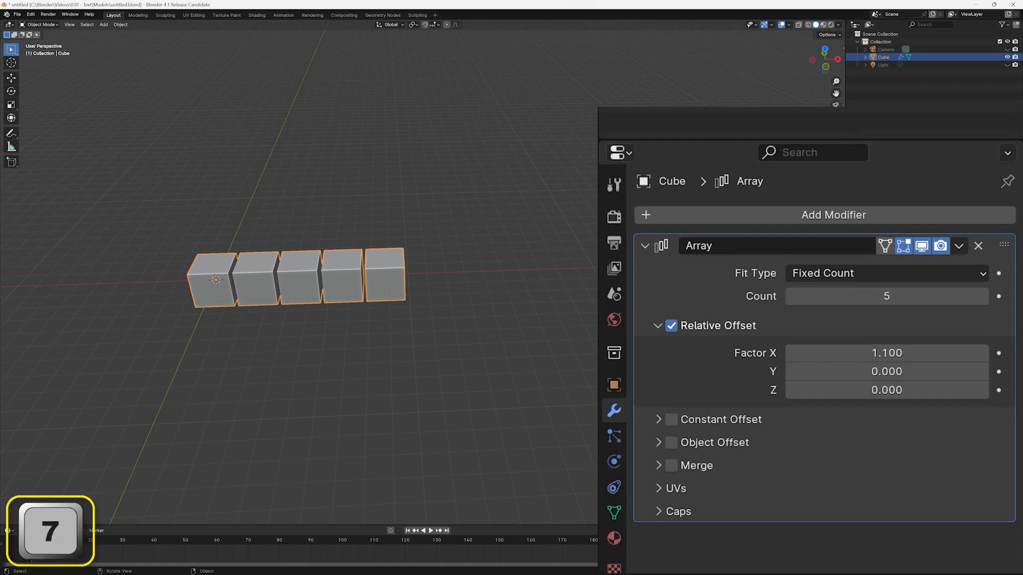
key("KP_1")
scroll(363, 322, "up", 9)
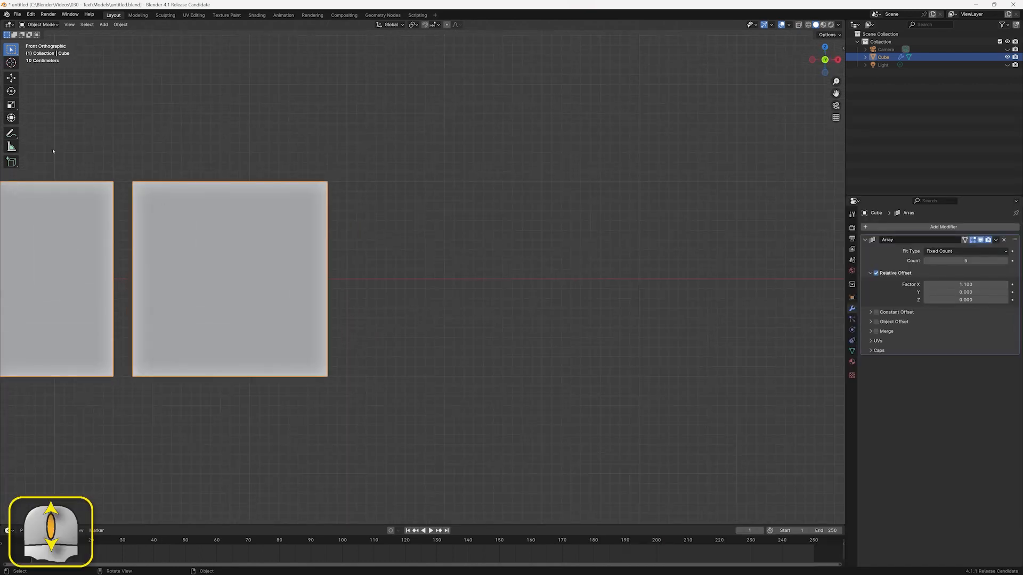
left_click(12, 147)
left_click_drag(113, 182, 131, 183, "ctrl")
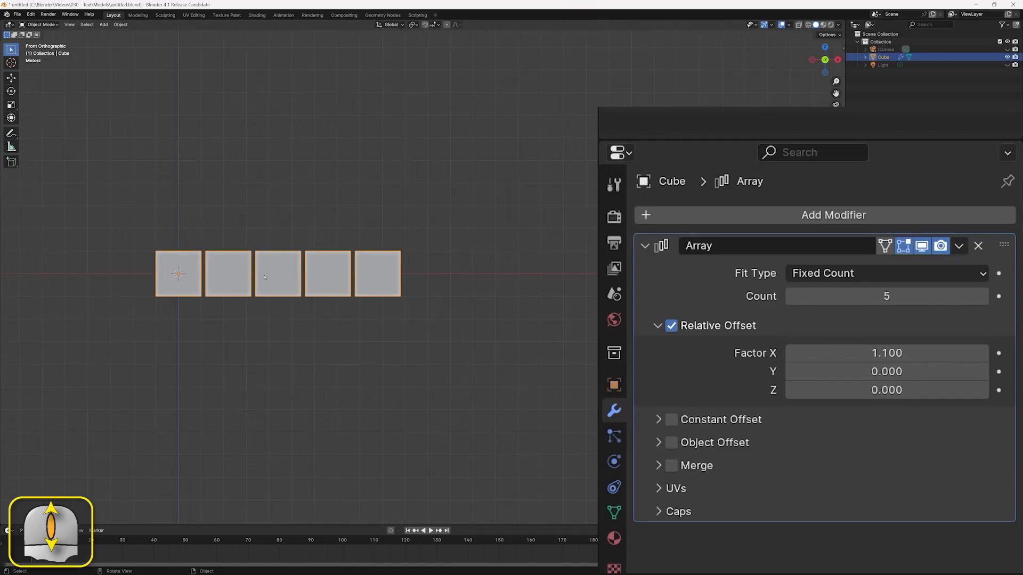
- Set the relative offset Factor Y to 1.5 and Factor Z to 1.1
middle_click_drag(402, 355, 399, 383)
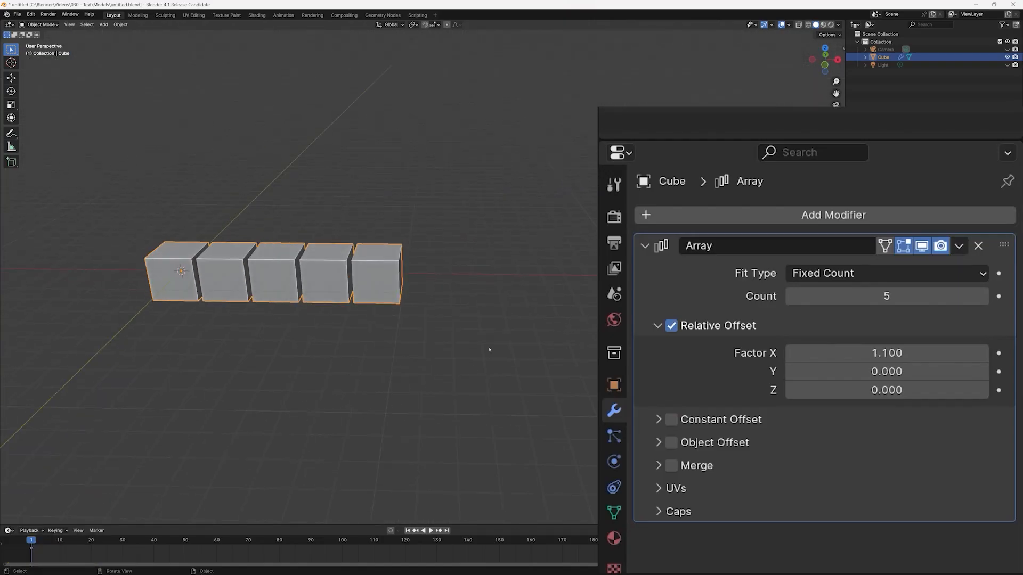
left_click(892, 371)
type("1.55")
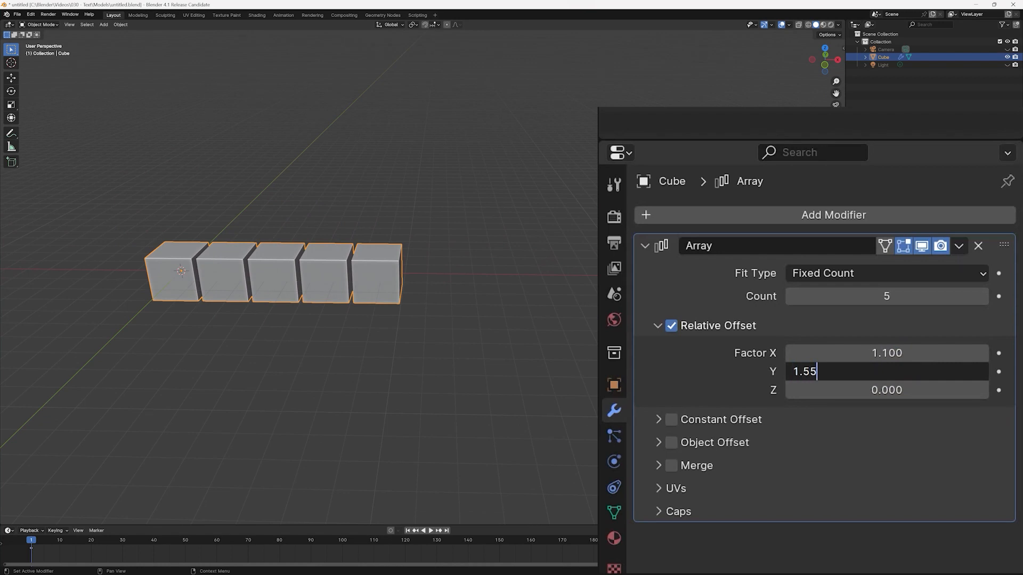
key("BackSpace")
key("Return")
middle_click_drag(532, 384, 501, 347)
left_click(886, 390)
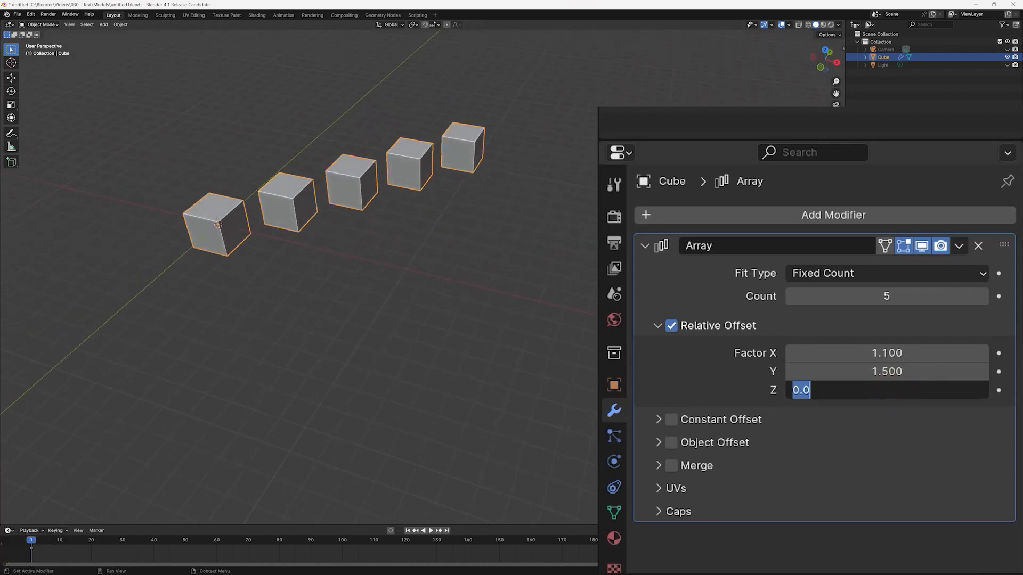
type("1.1")
key("Return")
- Reset the relative offset's Y and Z factors to 0
double_click(972, 292)
type("0")
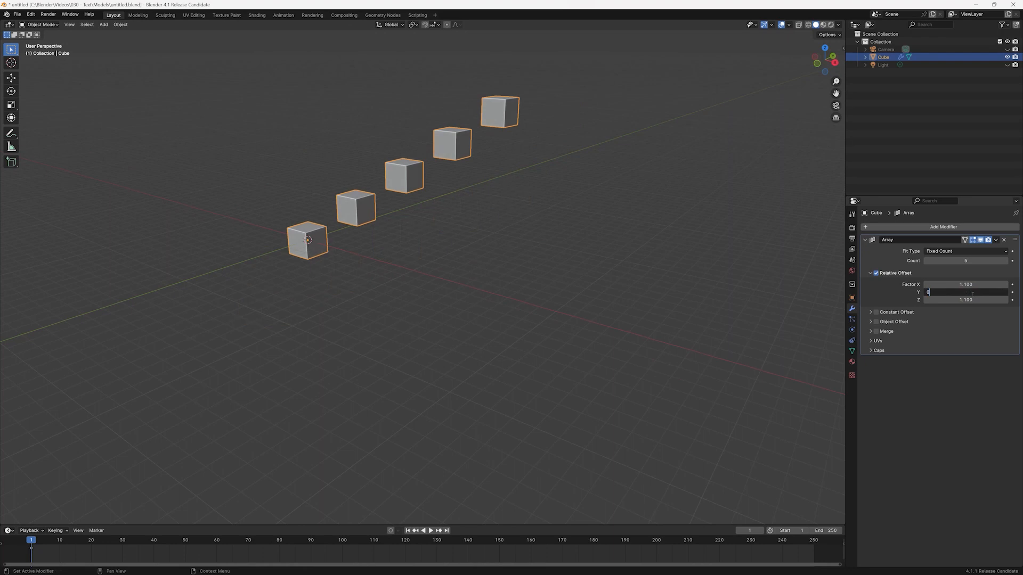
key("Tab")
type("0")
key("Return")
middle_click_drag(662, 430, 689, 419)
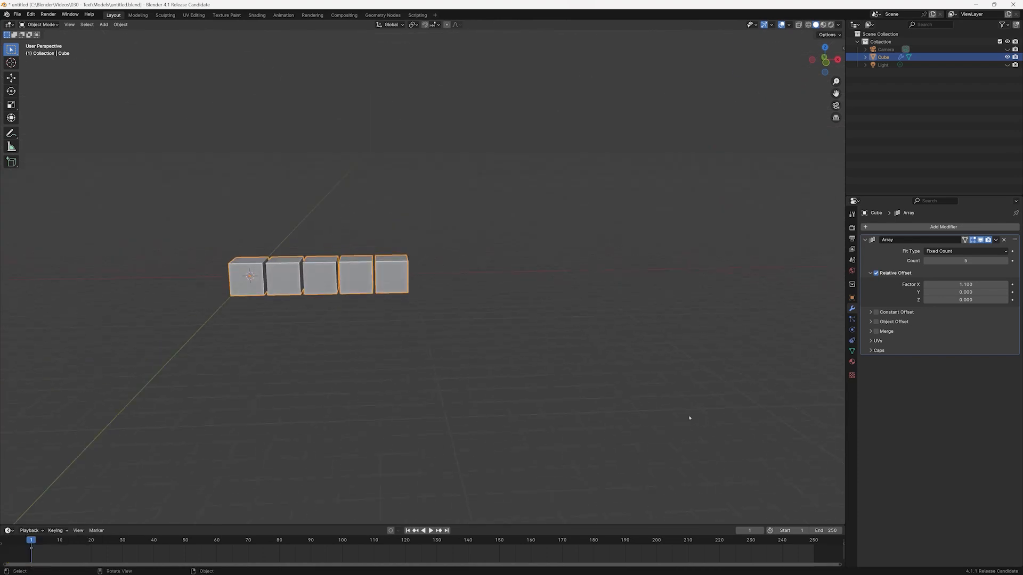
- Select the arrayed cube, show its transform values and set its X scale to 2
key("n")
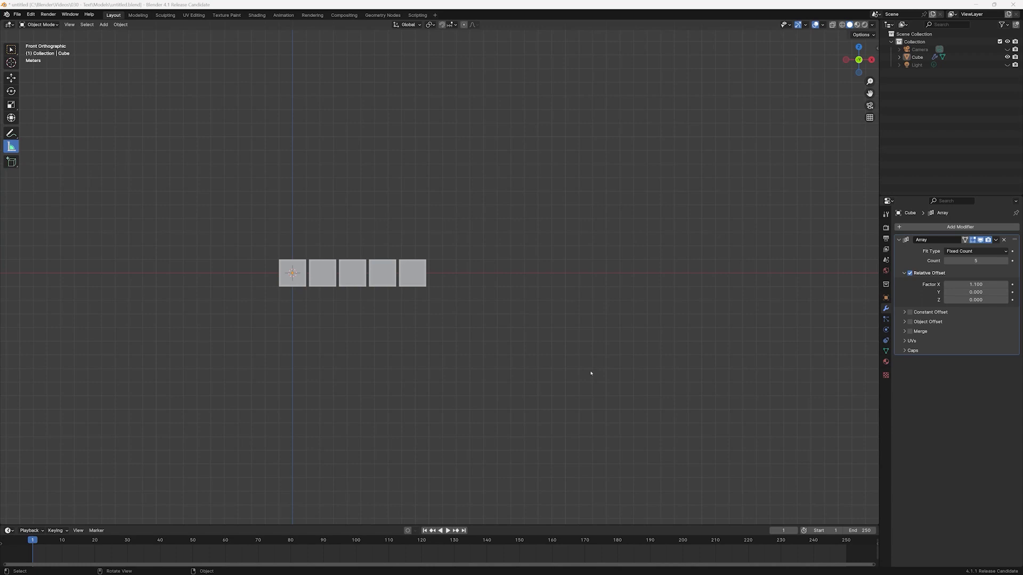
left_click(531, 276)
left_click(304, 265)
key("n")
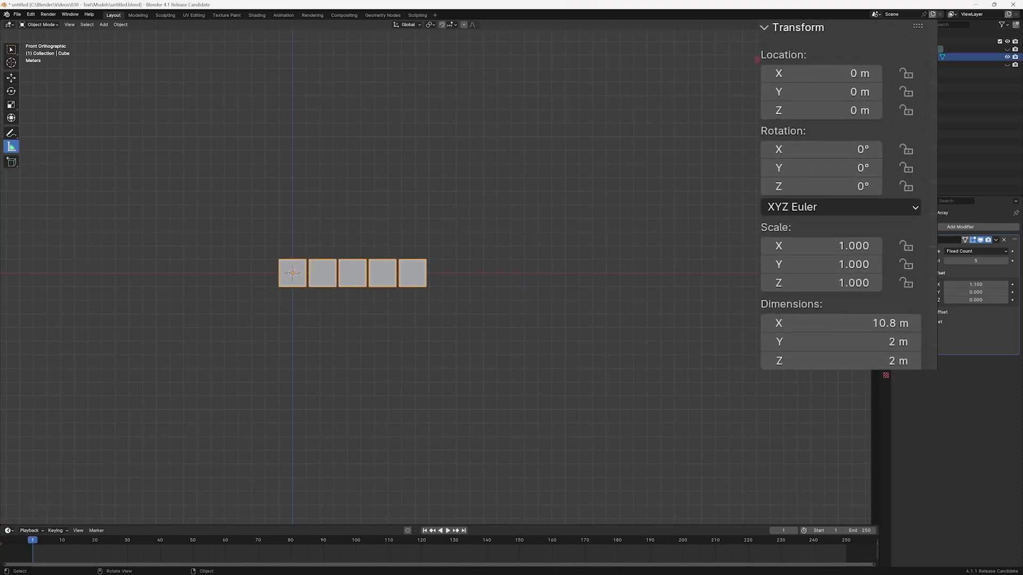
left_click(819, 246)
type("2")
key("Return")
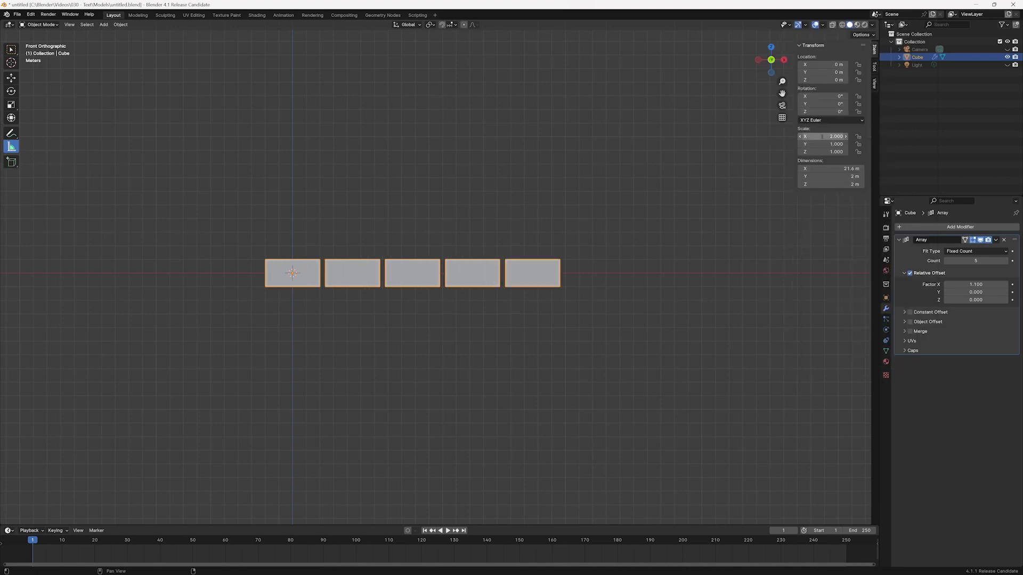
- Measure the gap between the third and fourth stretched boxes, snapping to their upper corners
scroll(510, 261, "up", 10)
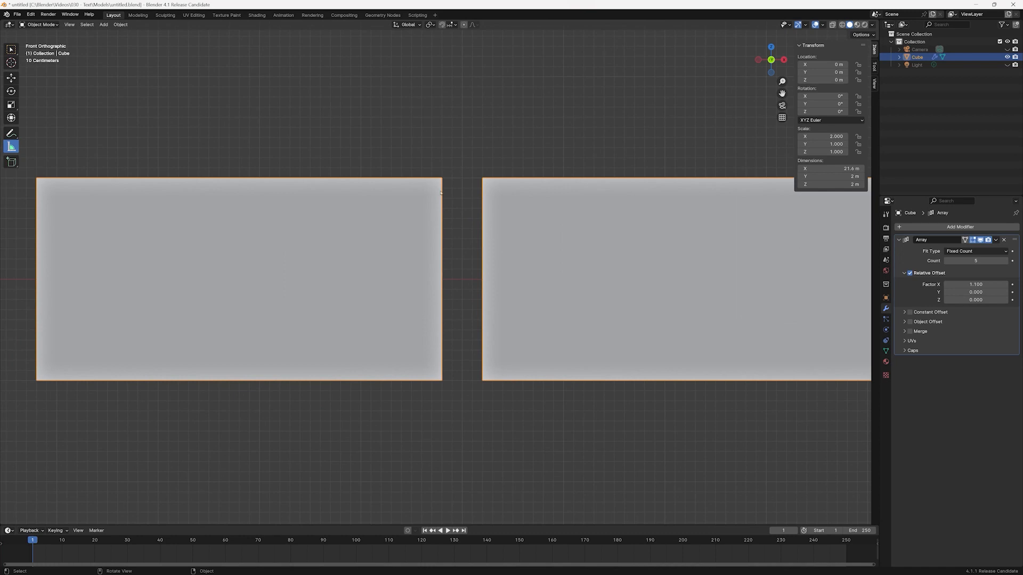
left_click_drag(442, 179, 482, 178, "ctrl")
scroll(591, 418, "down", 8)
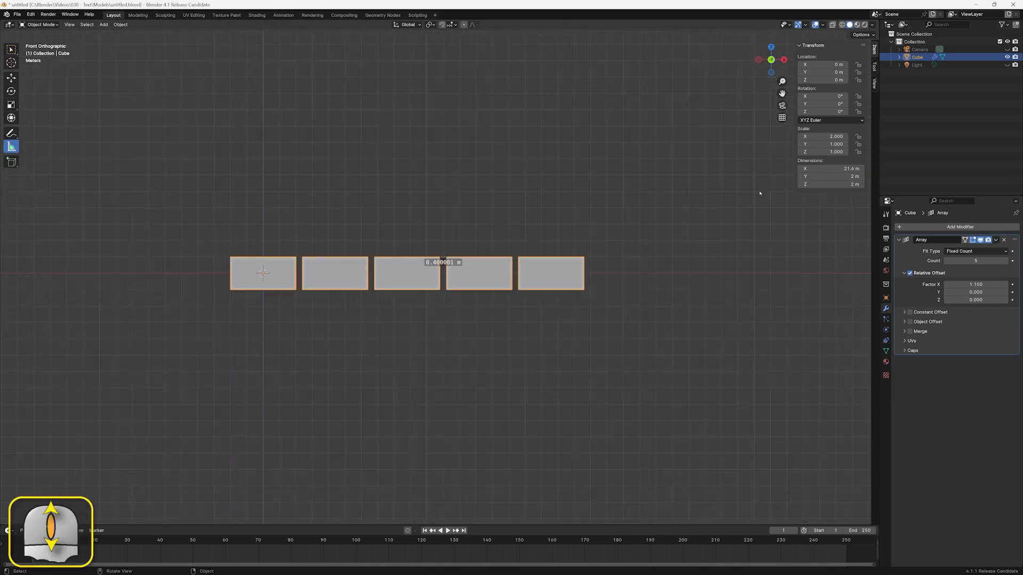
- Set the object's X rotation to 45° and inspect the array from an angled view
left_click(823, 97)
type("4")
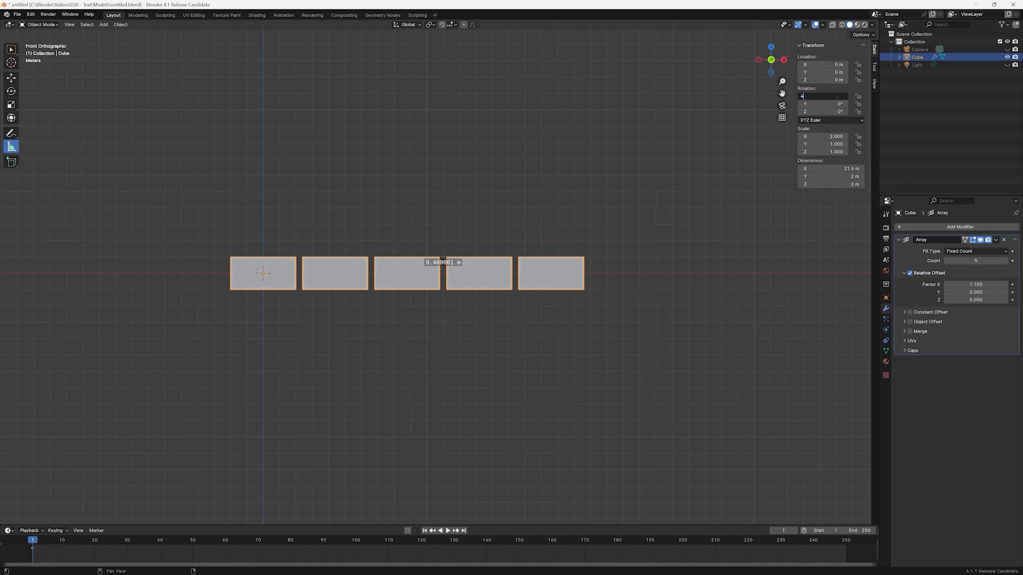
type("5")
key("Return")
middle_click_drag(628, 223, 612, 258)
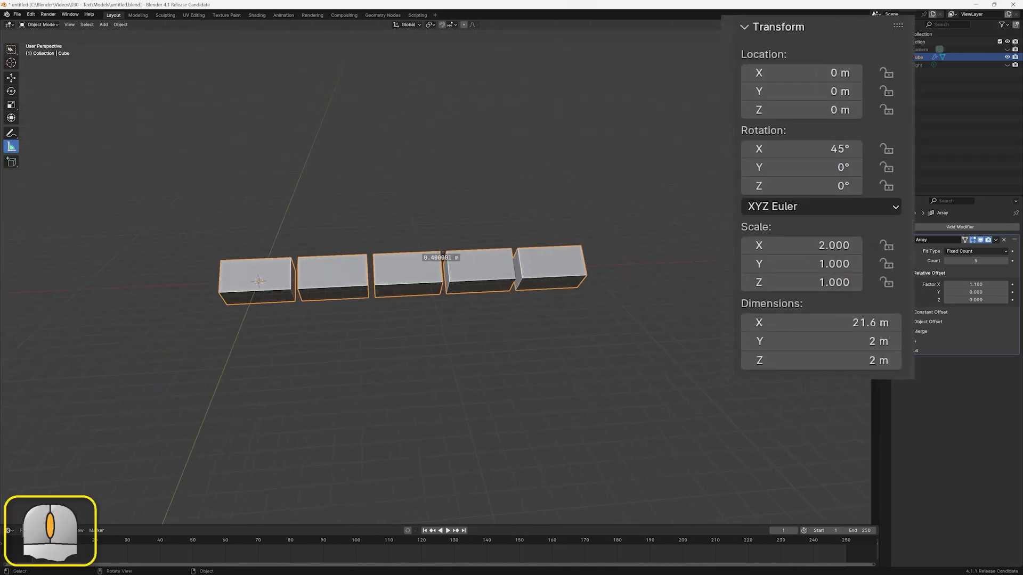
middle_click_drag(606, 331, 582, 326)
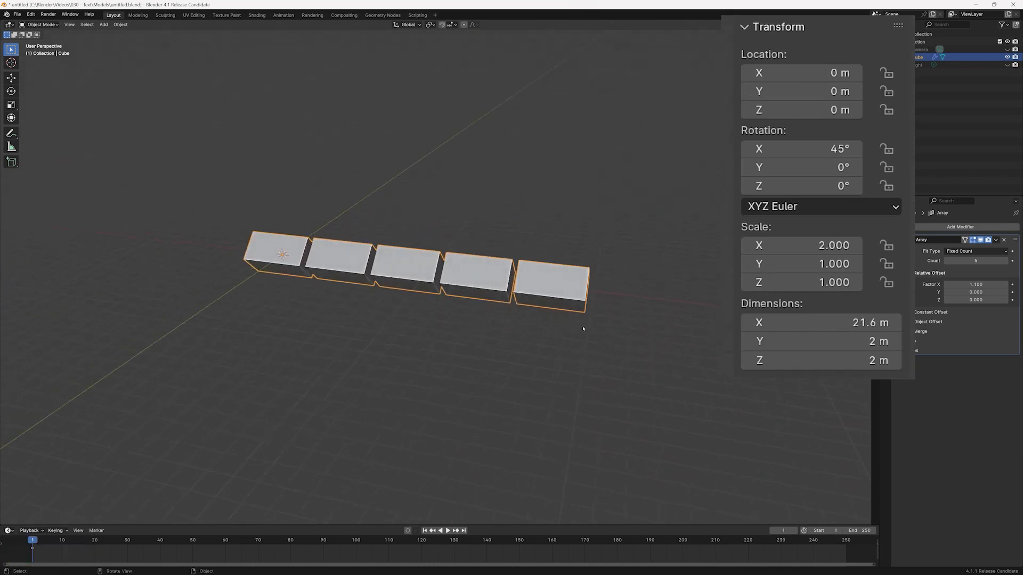
- Reset the object's X rotation to 0° and set its Y rotation to 45°
left_click(848, 155)
type("0")
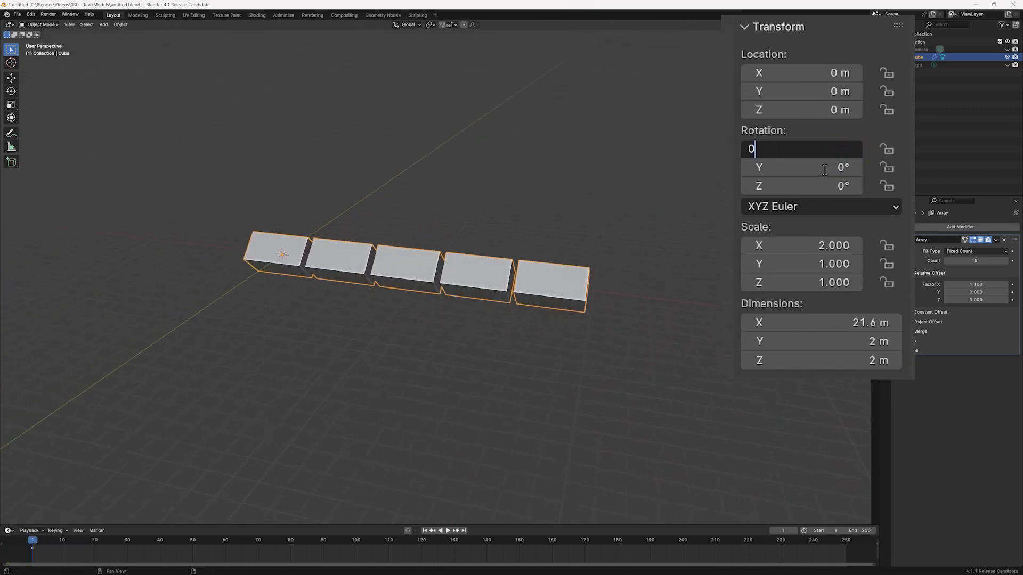
key("Return")
left_click(799, 164)
type("45")
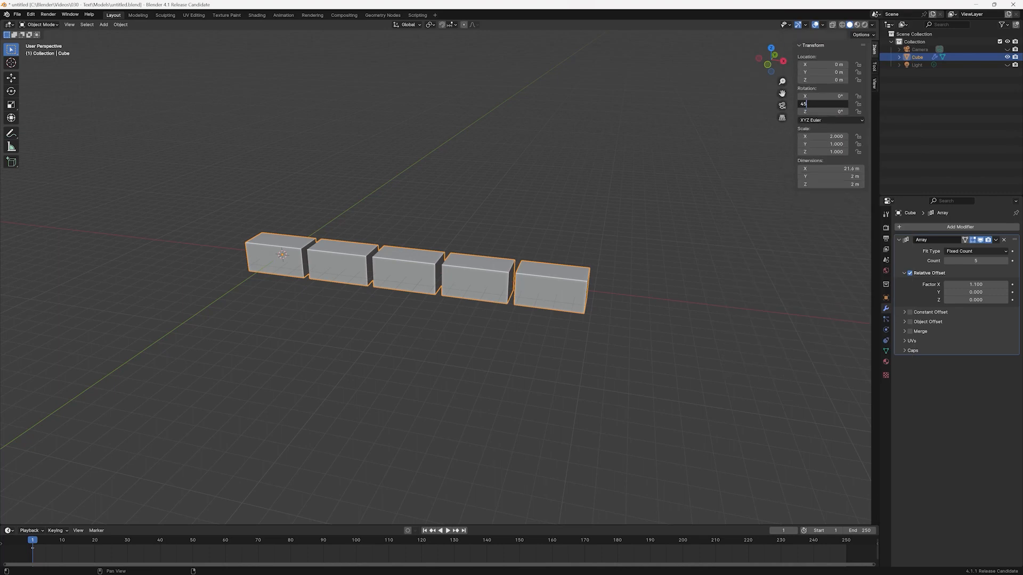
key("Return")
middle_click_drag(645, 291, 584, 312)
scroll(609, 286, "down", 2)
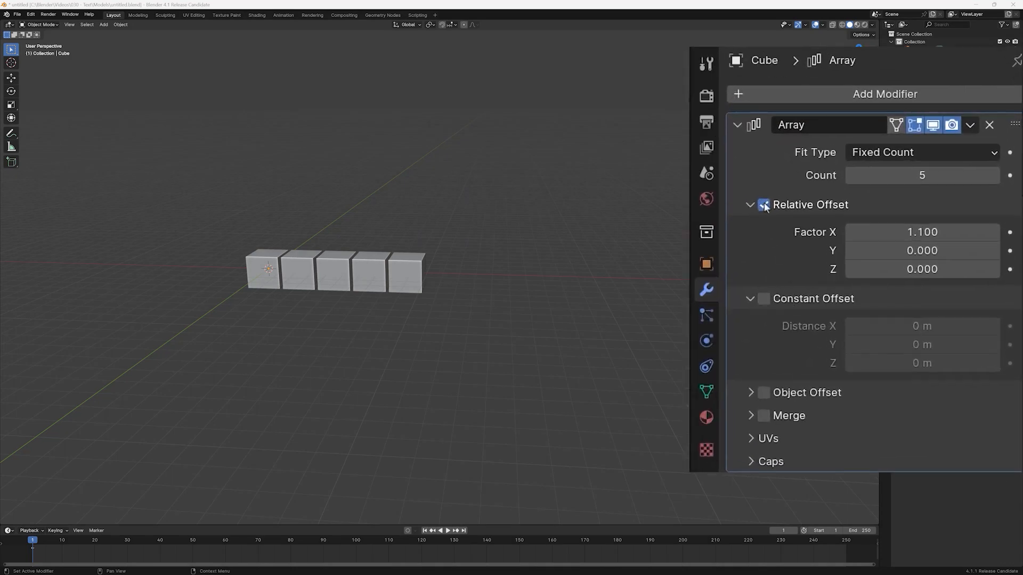
- Disable the array's Relative Offset and enable Constant Offset with an X distance of 3 m
left_click(764, 206)
left_click(763, 298)
left_click(917, 326)
type("3")
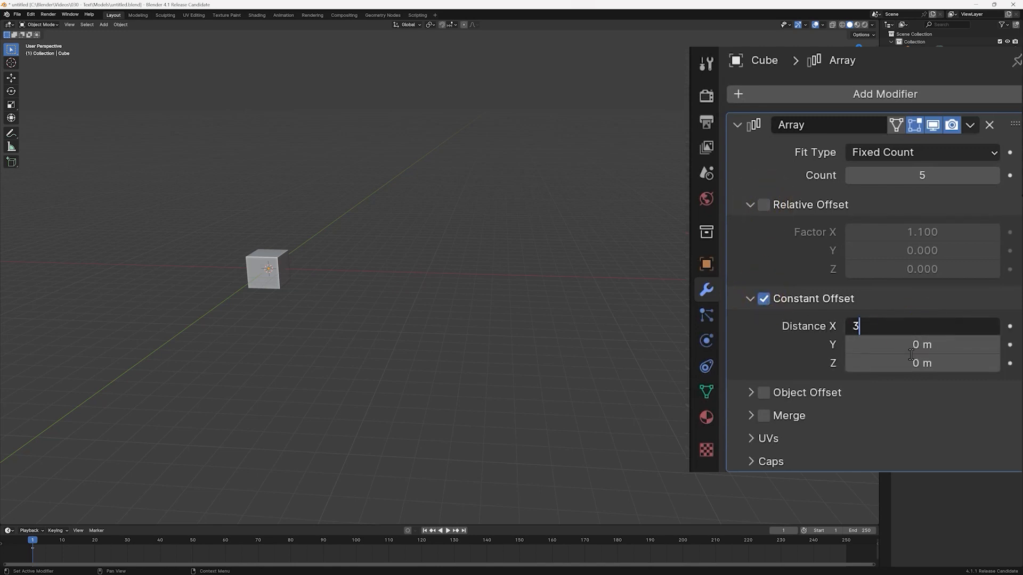
key("Return")
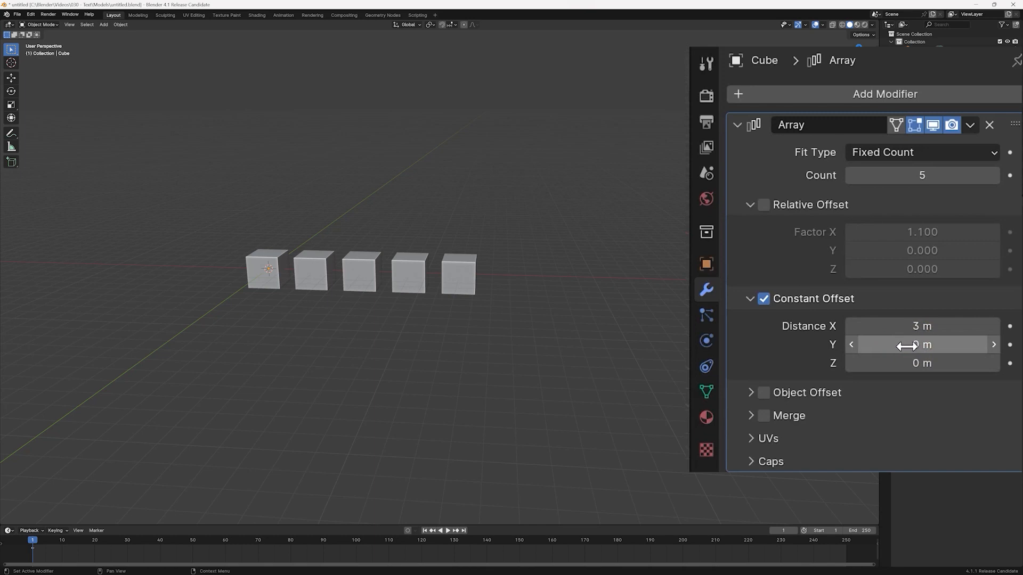
- Set the constant offset's Y distance to 2 m and its Z distance to 1 m
left_click(910, 346)
type("2")
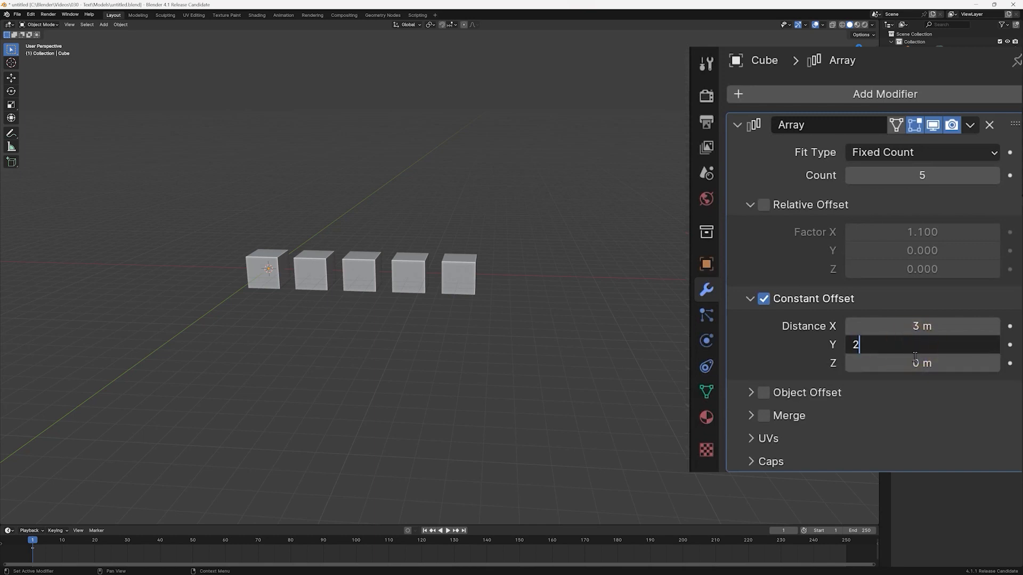
key("Return")
left_click(911, 363)
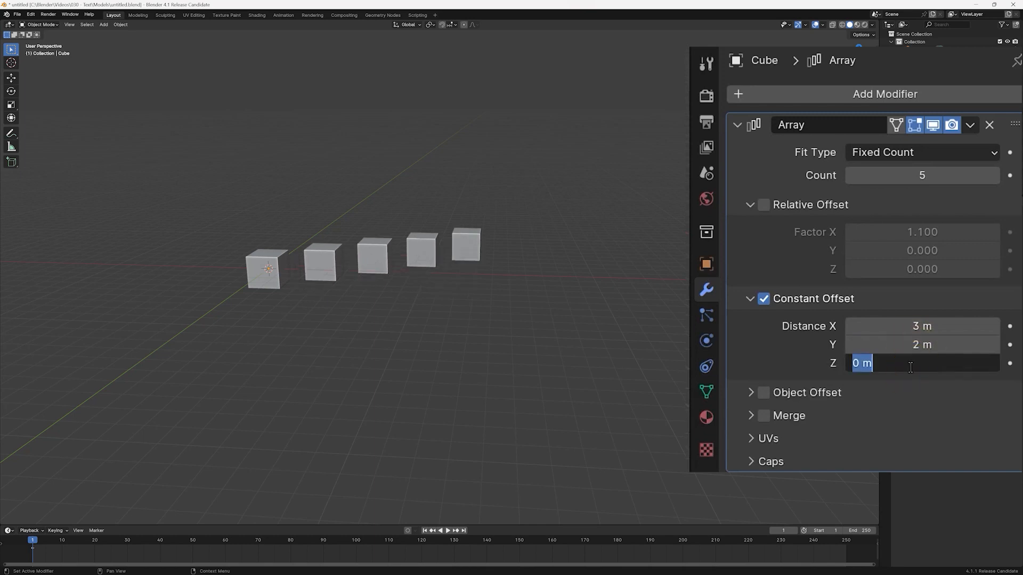
type("1")
key("Return")
mouse_move(573, 354)
middle_mouse_down()
mouse_move(629, 361)
mouse_move(575, 359)
middle_mouse_up()
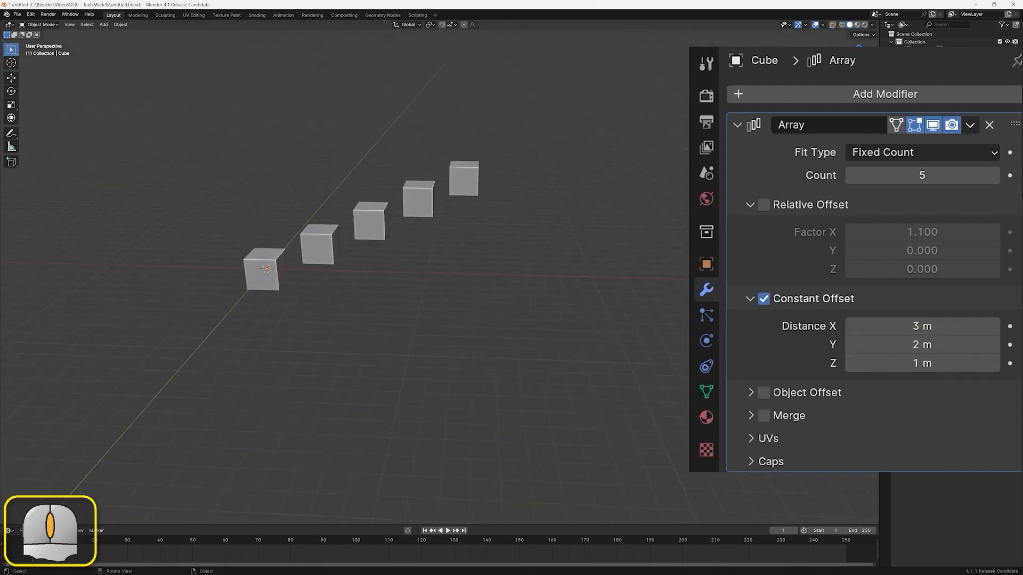
- Disable the array's Constant Offset, then enable Object Offset and expand its settings
left_click(764, 206)
middle_click_drag(646, 358, 740, 341)
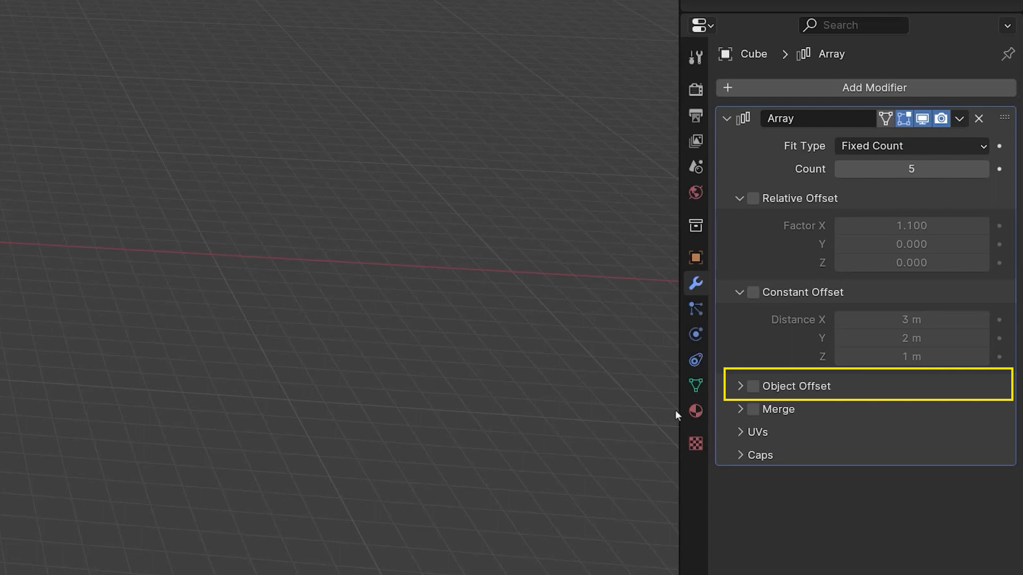
left_click(751, 388)
left_click(741, 386)
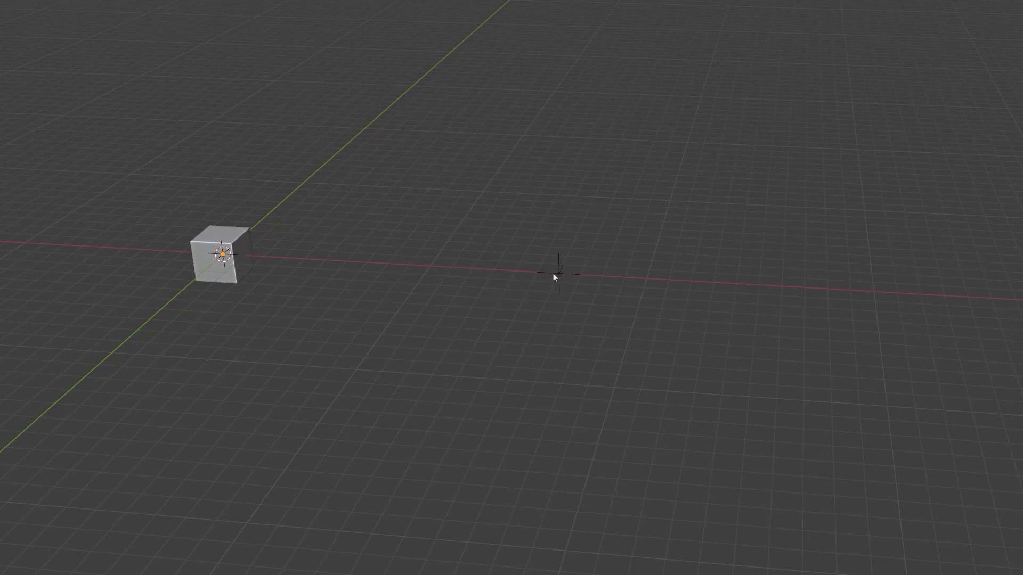
- Add a Plain Axes empty and move it along the X axis away from the cube
left_click(555, 273)
scroll(565, 299, "up", 5)
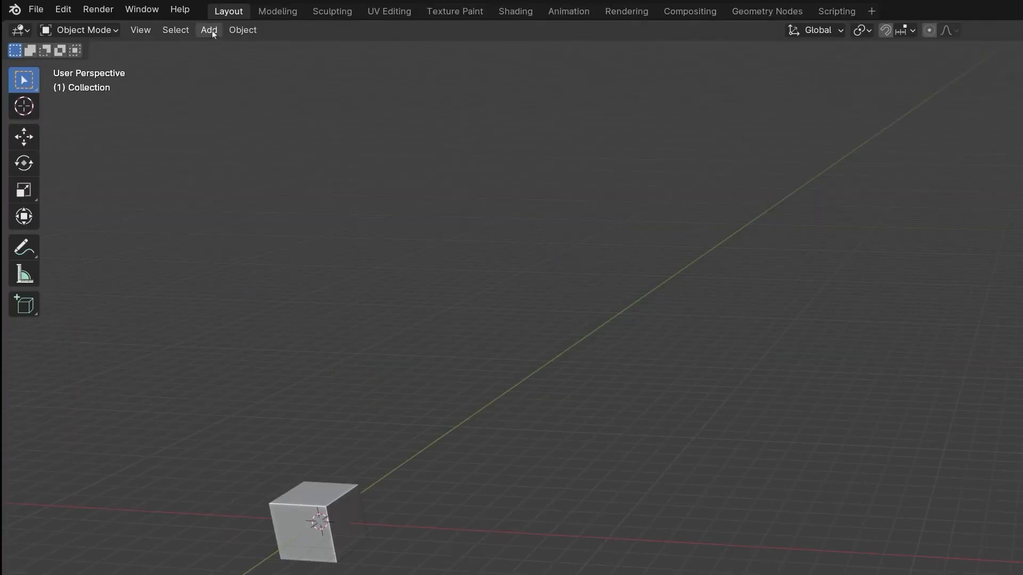
left_click(209, 30)
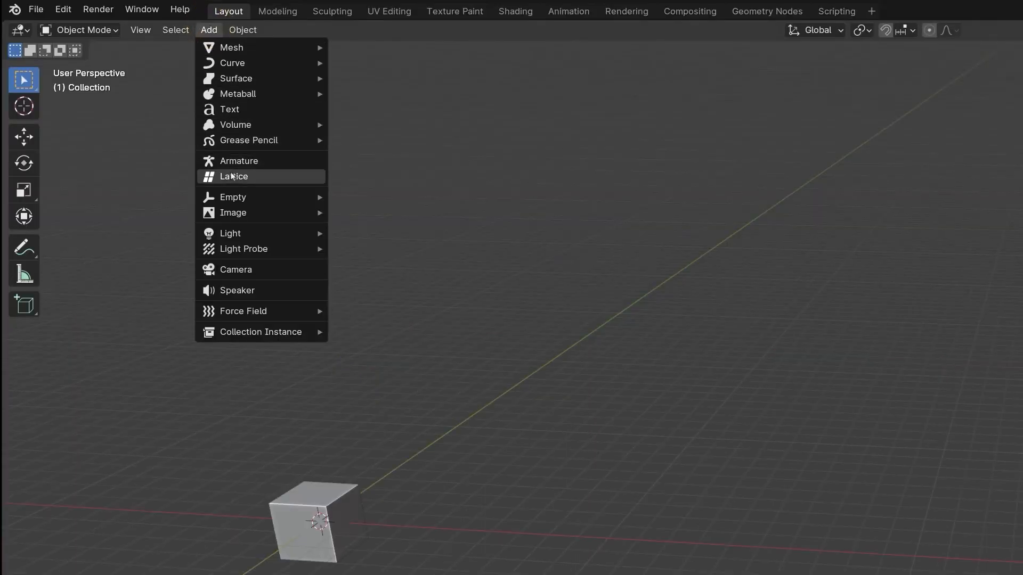
mouse_move(239, 198)
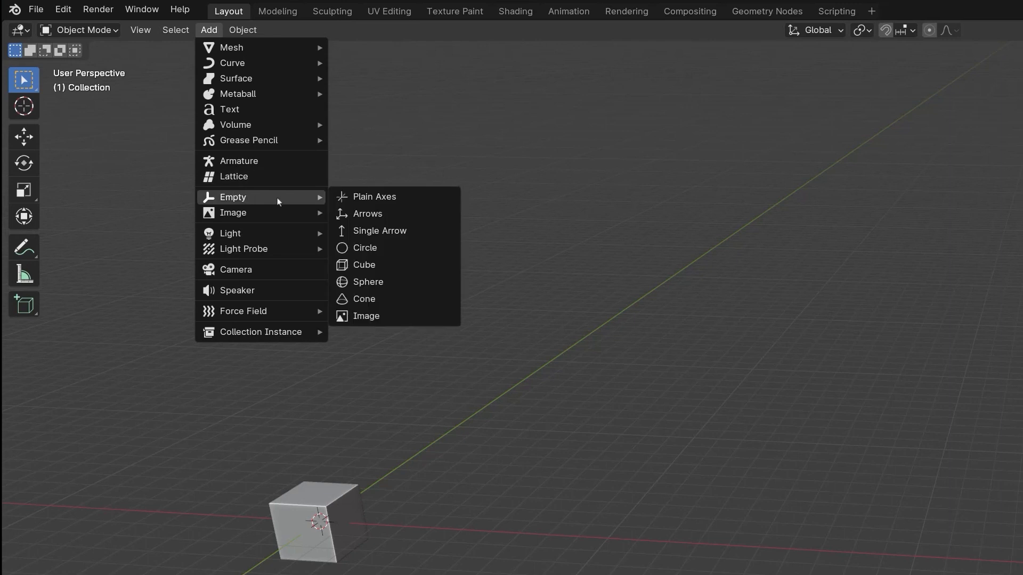
left_click(373, 197)
key("g")
key("x")
left_click(681, 540)
- Add an Arrows empty and move it along the X axis
left_click(209, 30)
mouse_move(256, 198)
left_click(356, 222)
key("g")
key("x")
left_click(665, 548)
- Add a Sphere empty, move it along the X axis, and select it together with the other empties
left_click(209, 29)
mouse_move(315, 198)
left_click(358, 282)
key("g")
key("x")
left_click(770, 567)
left_click(648, 534, "shift")
left_click(379, 292, "shift")
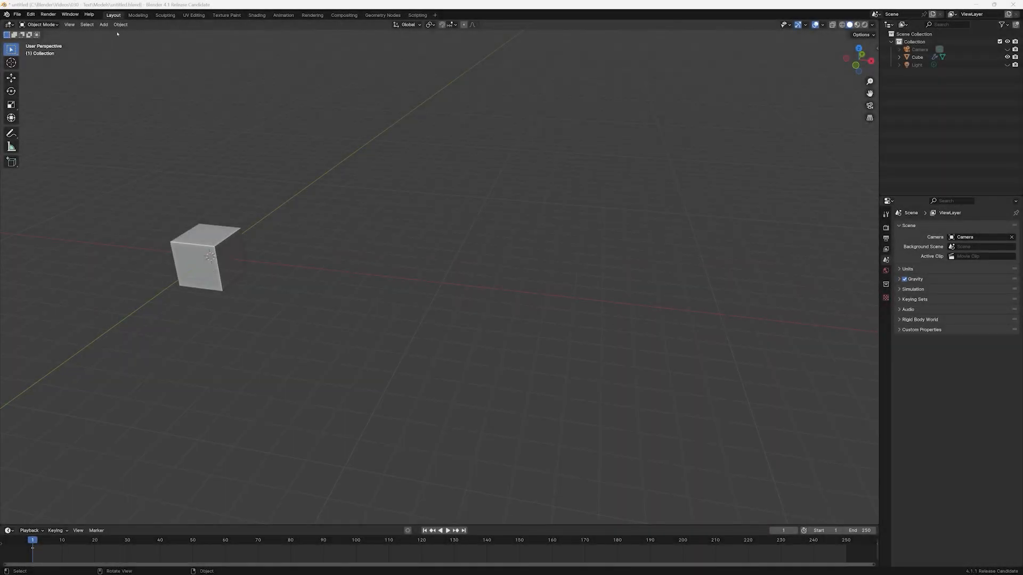
- Add a Plain Axes empty at the origin and reveal it by hiding the cube and enabling the Extras overlay
left_click(103, 24)
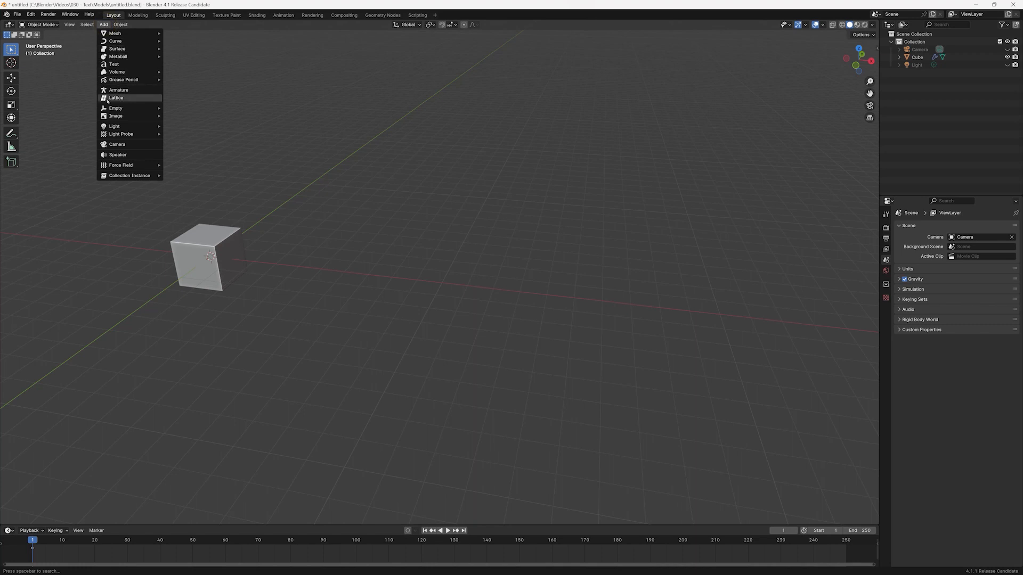
mouse_move(112, 109)
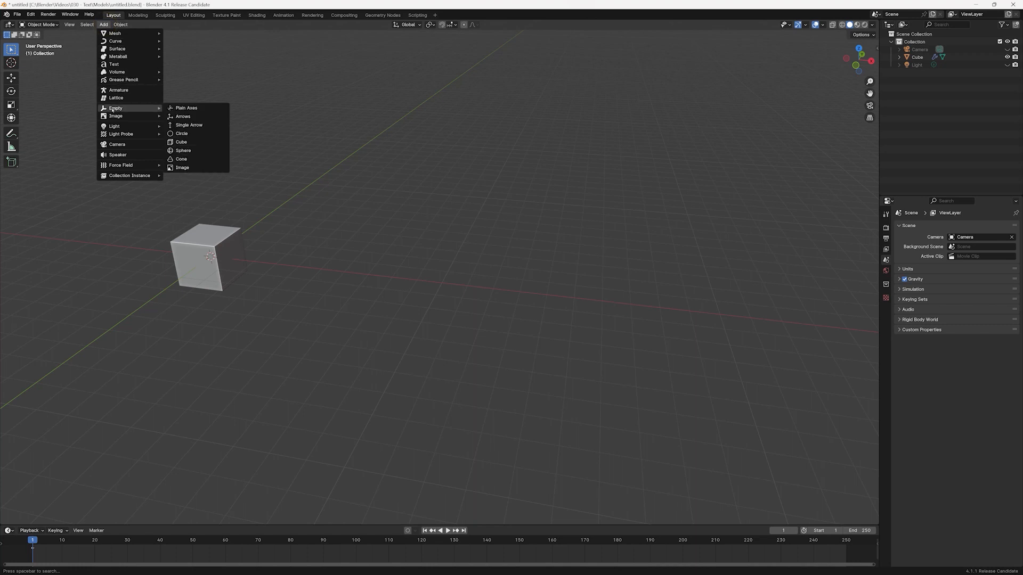
left_click(191, 108)
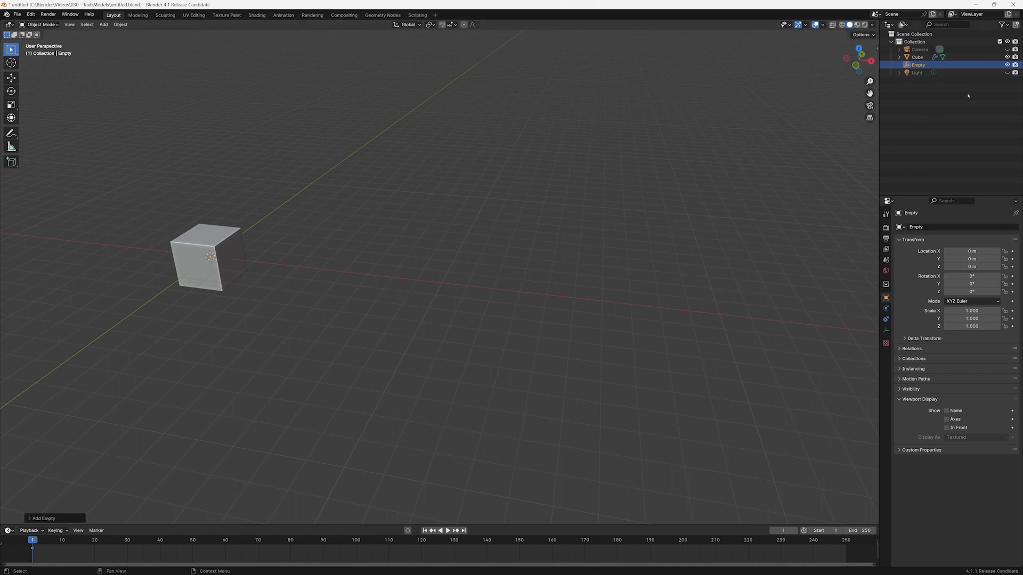
left_click(1007, 57)
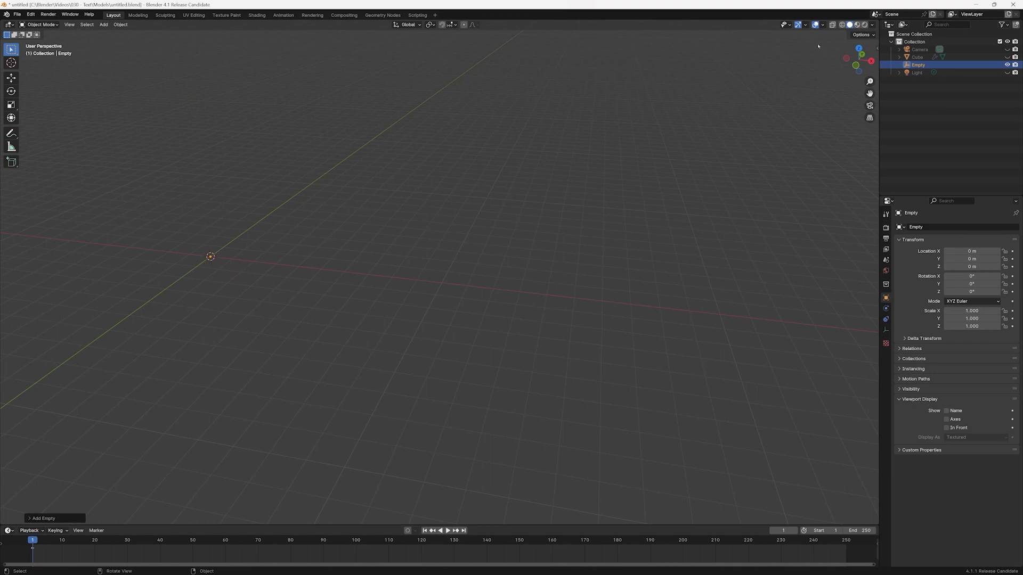
left_click(822, 25)
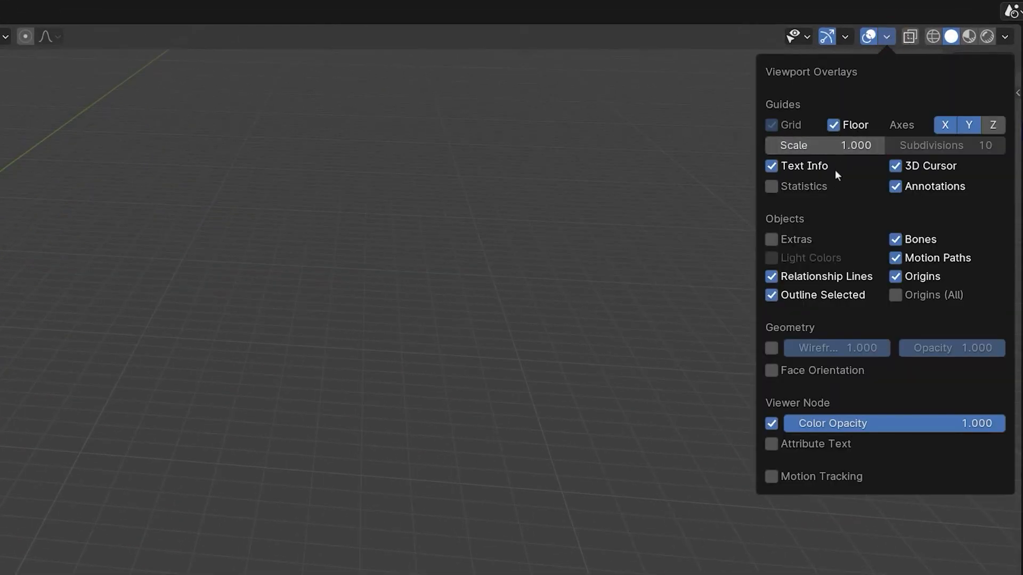
left_click(771, 240)
- Move the empty about 4.98 m along the X axis and unhide the cube
key("g")
key("x")
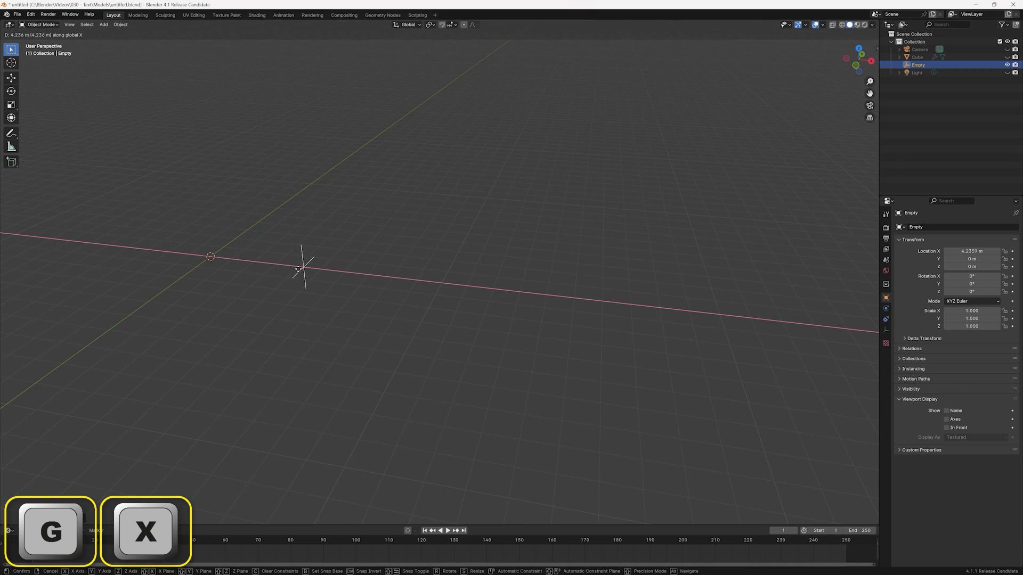
left_click(320, 269)
left_click(1007, 57)
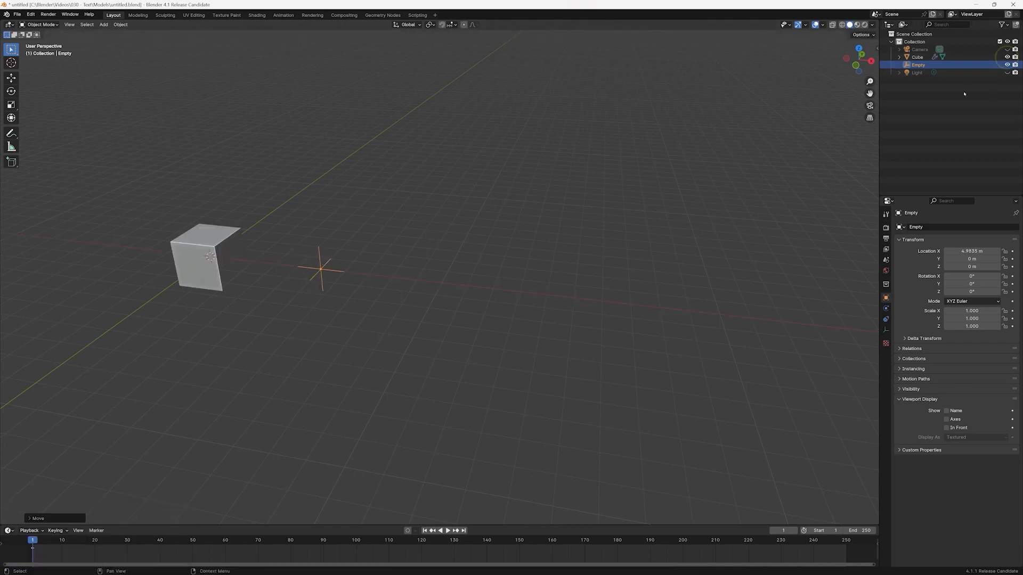
- Assign the empty as the Object Offset object in the cube's Array modifier
left_click(935, 57)
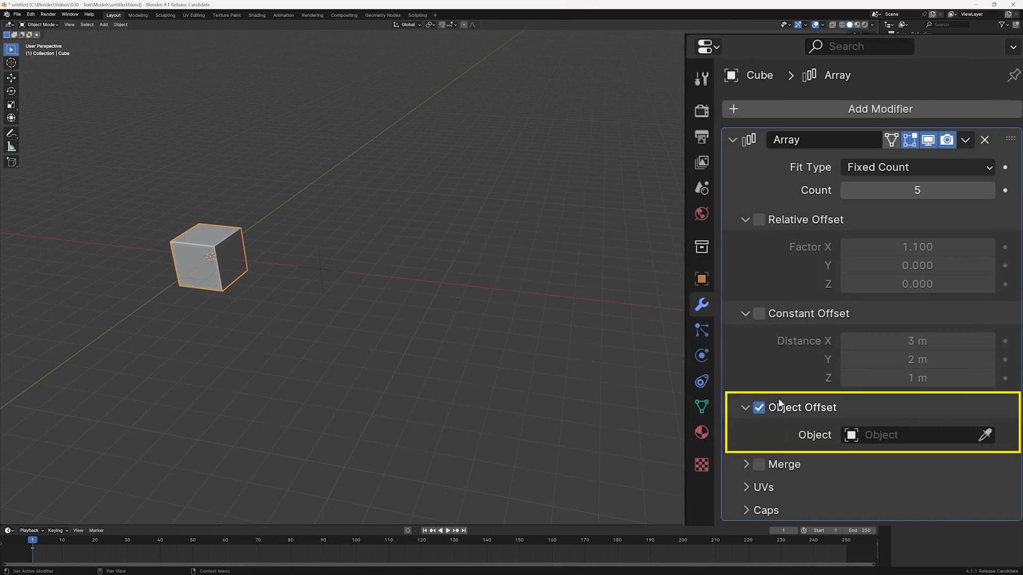
left_click(849, 435)
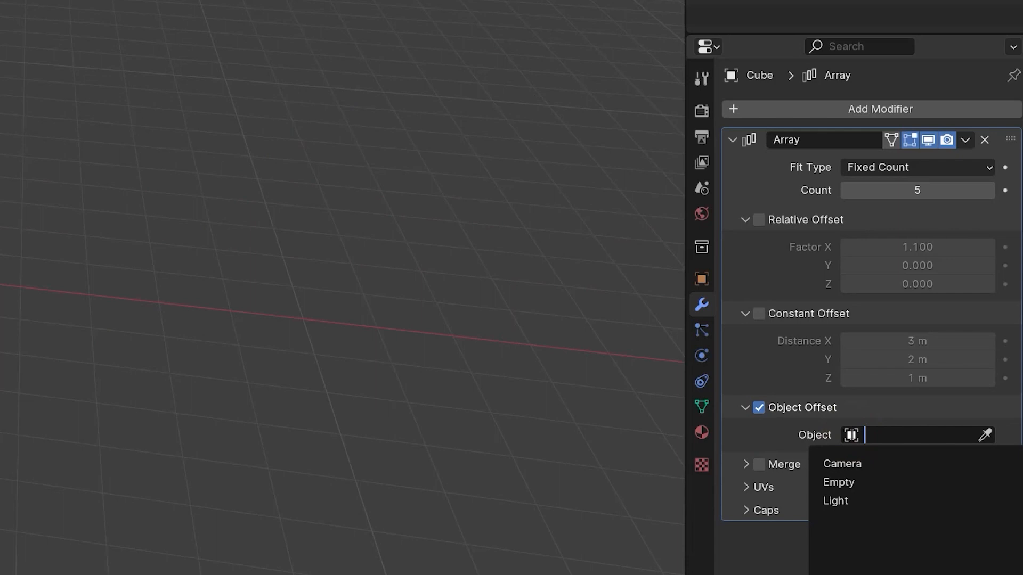
key("Escape")
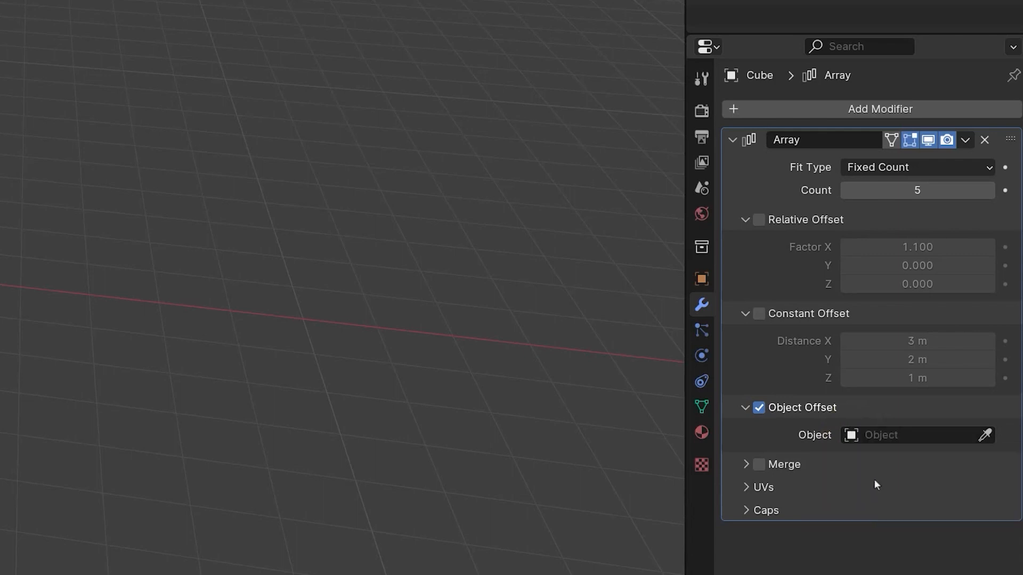
left_click(987, 437)
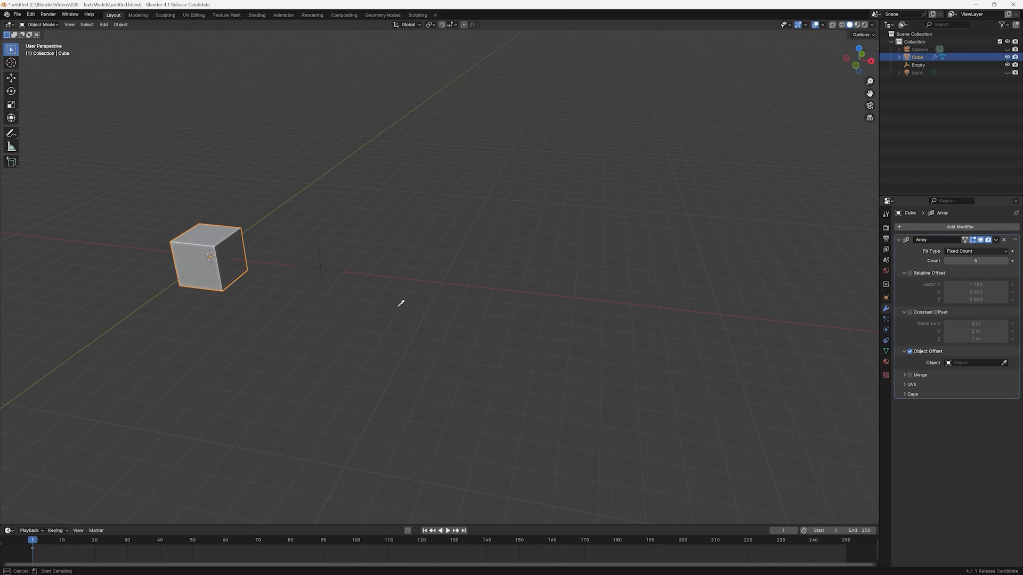
left_click(323, 267)
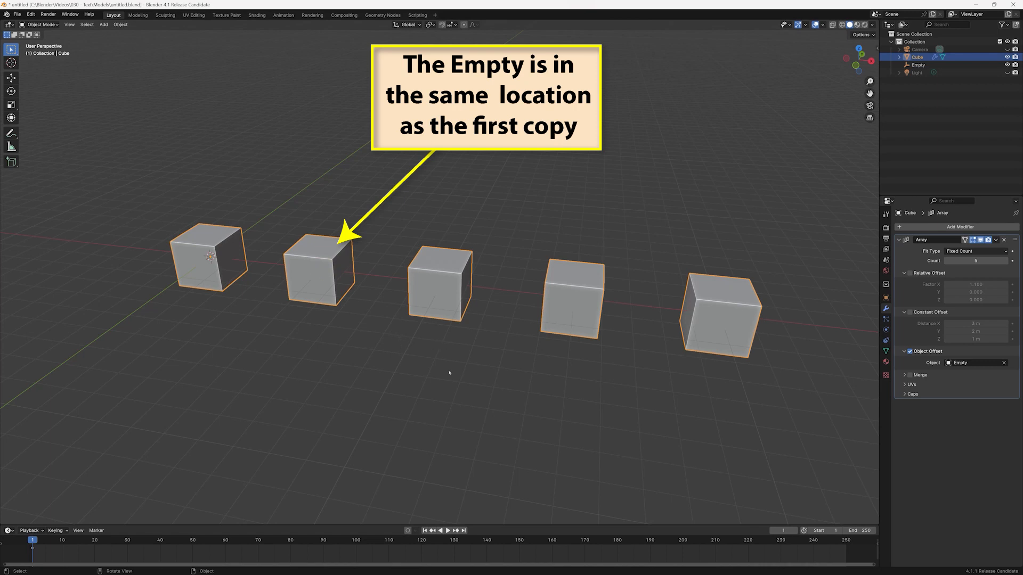
- Move the empty along the X axis toward the original cube to tighten the array spacing
key("KP_7")
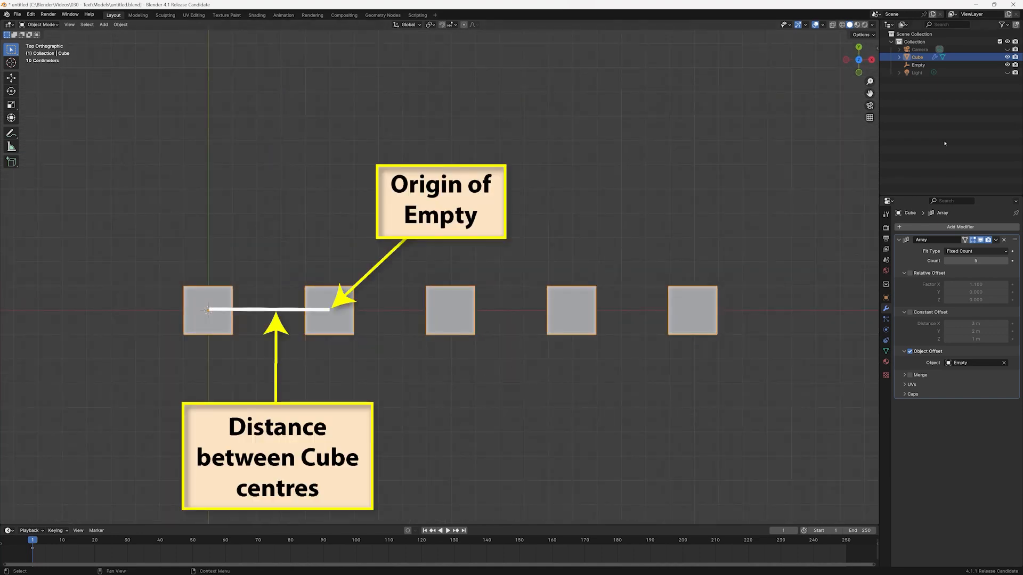
left_click(918, 65)
key("g")
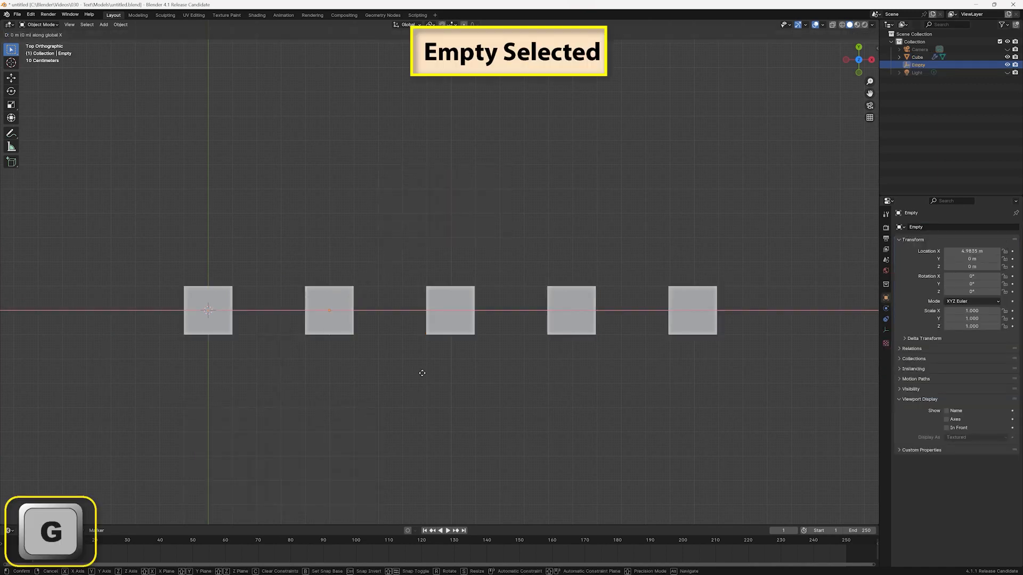
key("x")
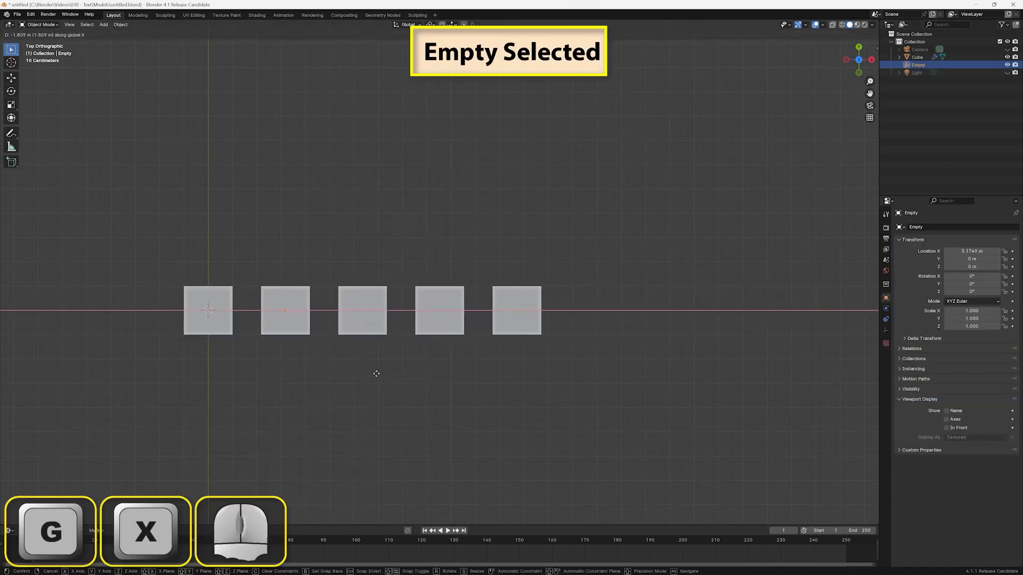
- Scale the empty up uniformly to about 1.08
middle_click_drag(373, 376, 490, 407)
key("s")
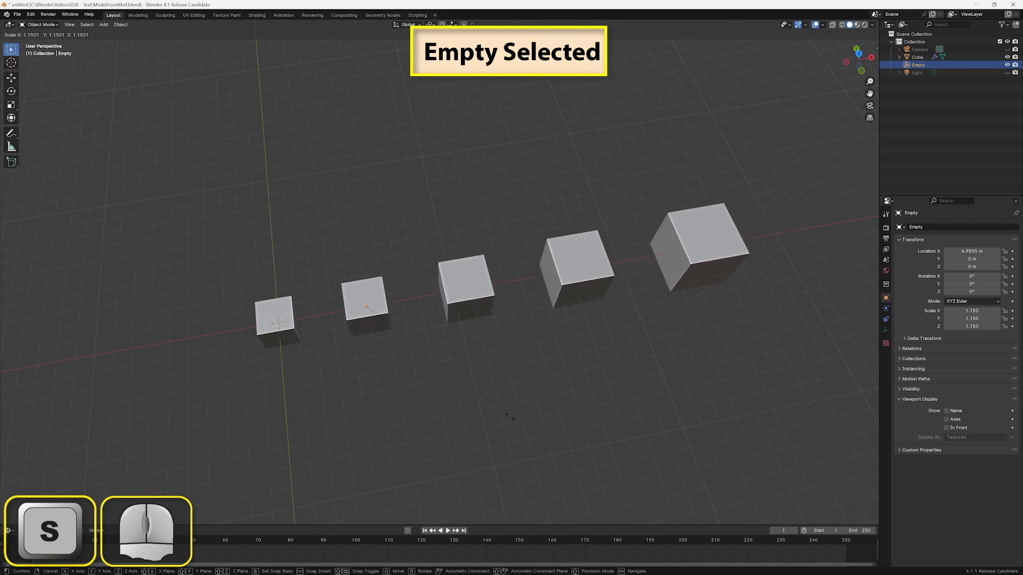
left_click(504, 408)
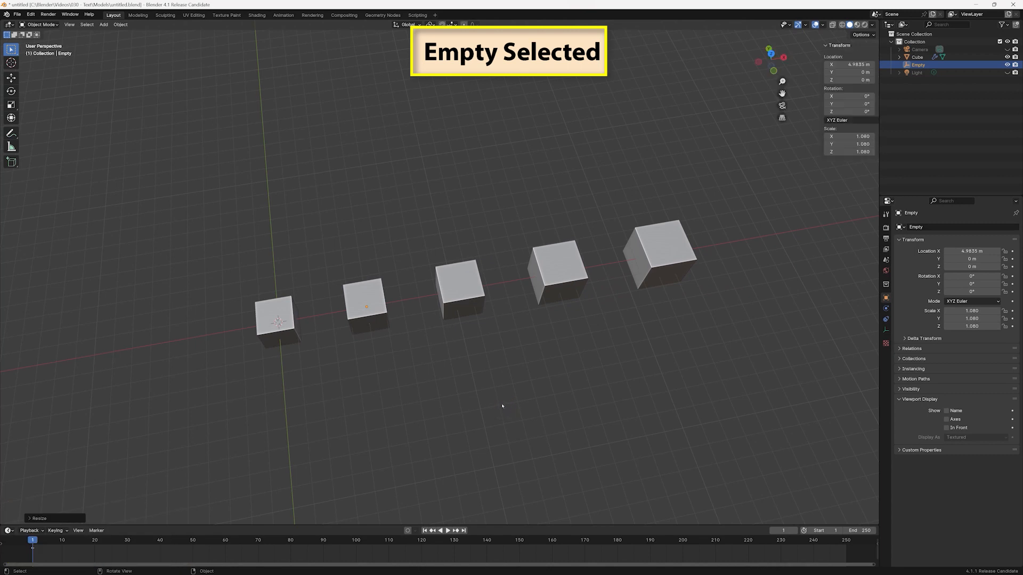
- Set the empty's X, Y and Z scale to 2 and inspect the growing copies
key("n")
mouse_move(867, 302)
left_mouse_down()
mouse_move(860, 336)
mouse_move(861, 308)
left_mouse_up()
type("2")
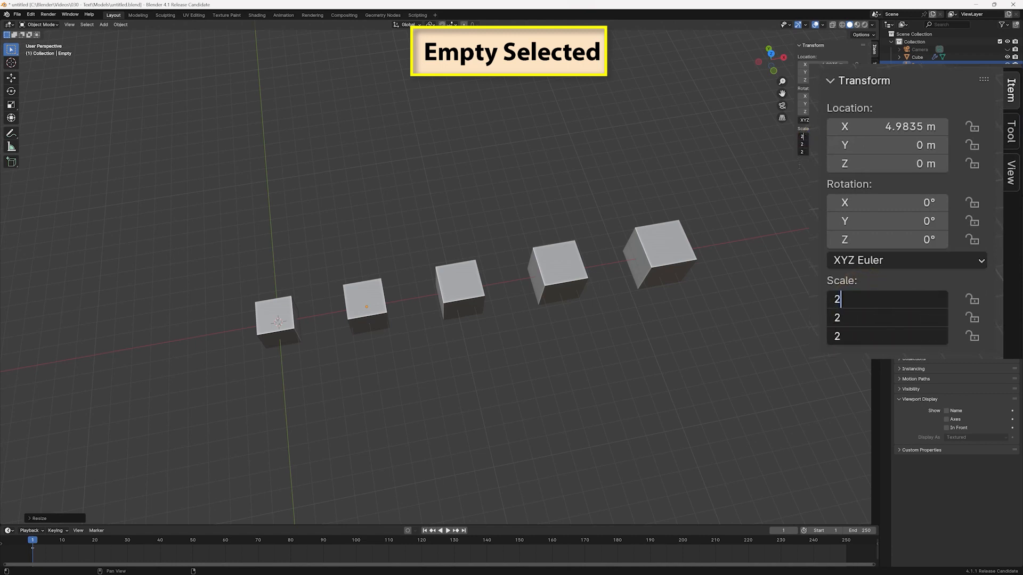
key("Return")
scroll(732, 345, "down", 5)
scroll(732, 345, "down", 2)
middle_click_drag(733, 349, 725, 246)
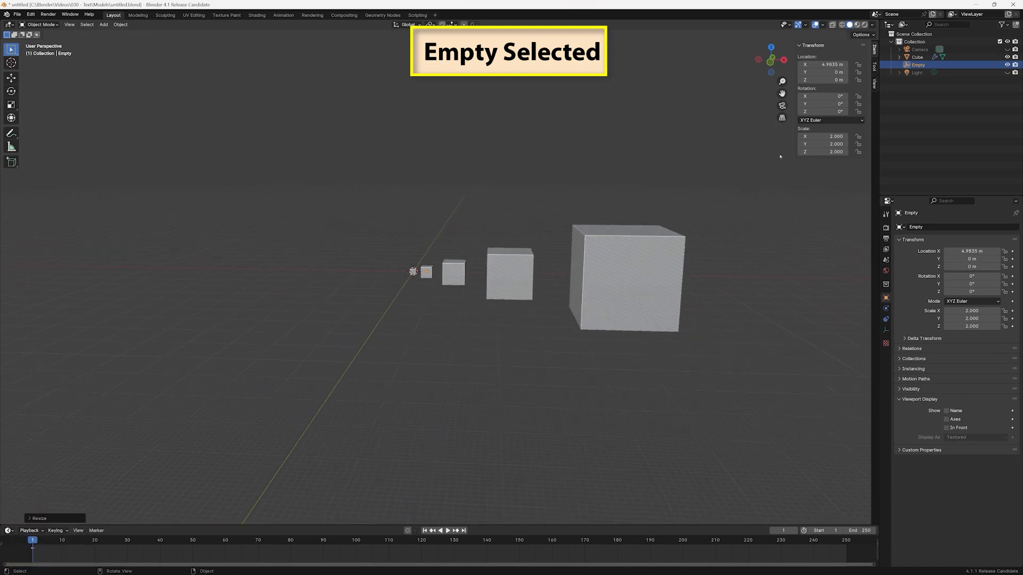
- Set the empty's X, Y and Z scale to 0.5 and inspect the shrinking copies
left_click_drag(836, 271, 835, 308)
type("0.5")
key("Return")
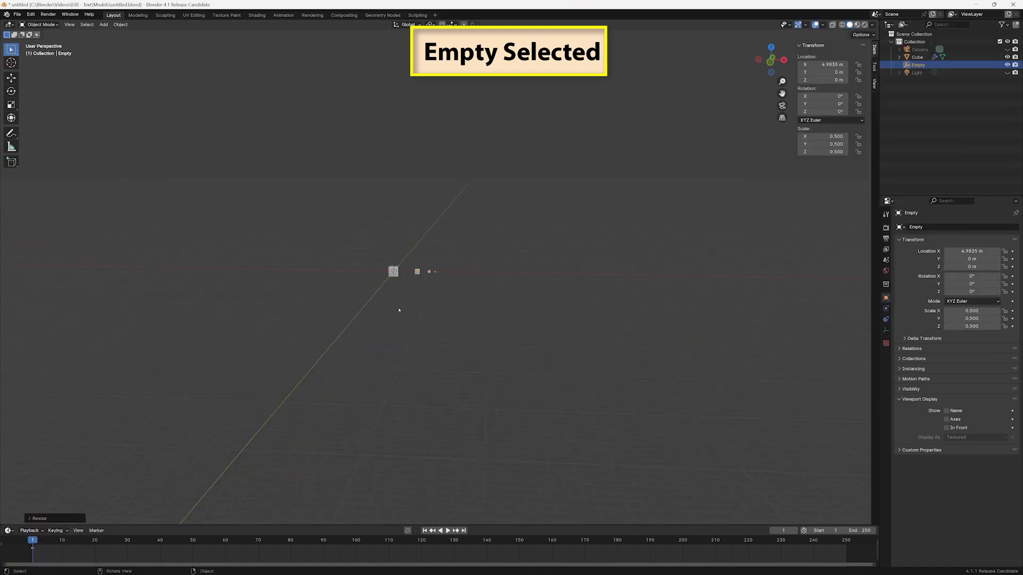
scroll(368, 326, "up", 5)
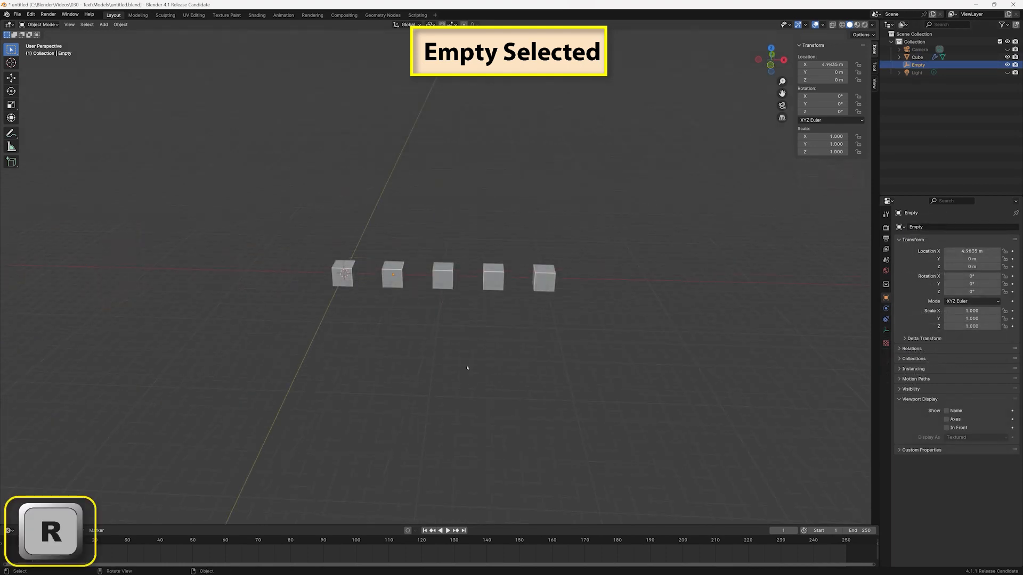
- Rotate the empty about the Z axis to curve the array
key("r")
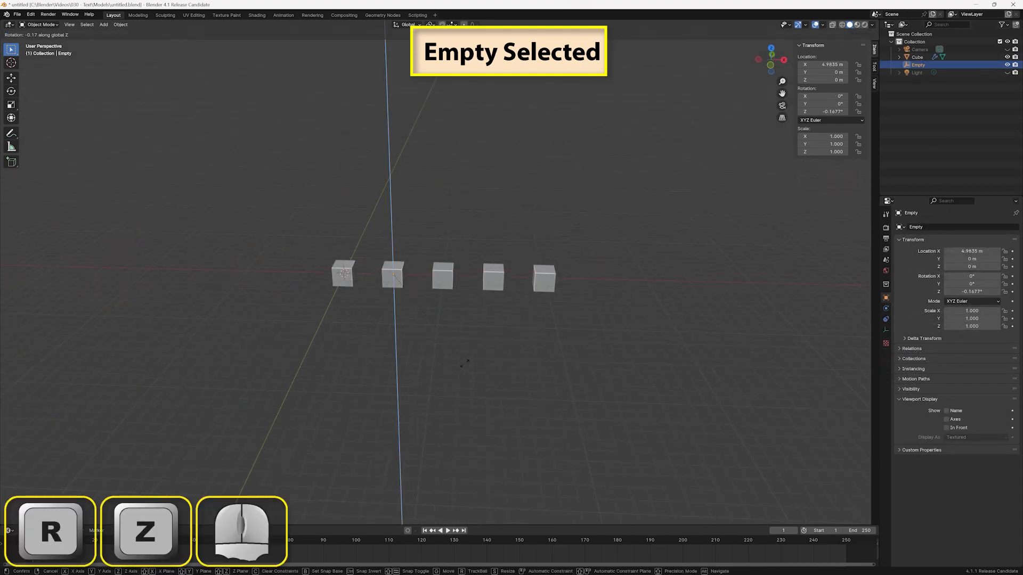
key("z")
left_click(557, 302)
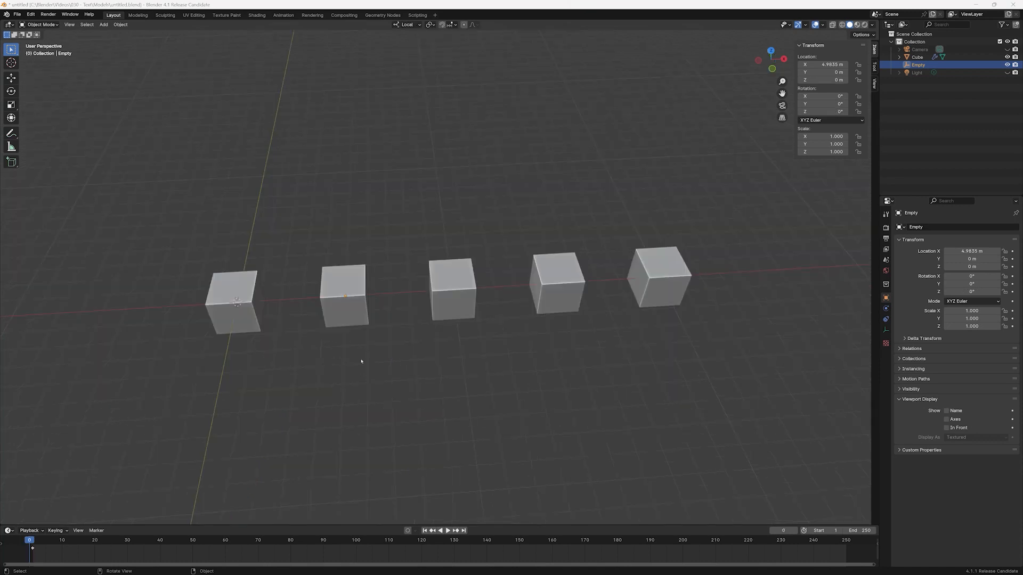
- Select the cube and scale it up uniformly to about 1.34
left_click(263, 306)
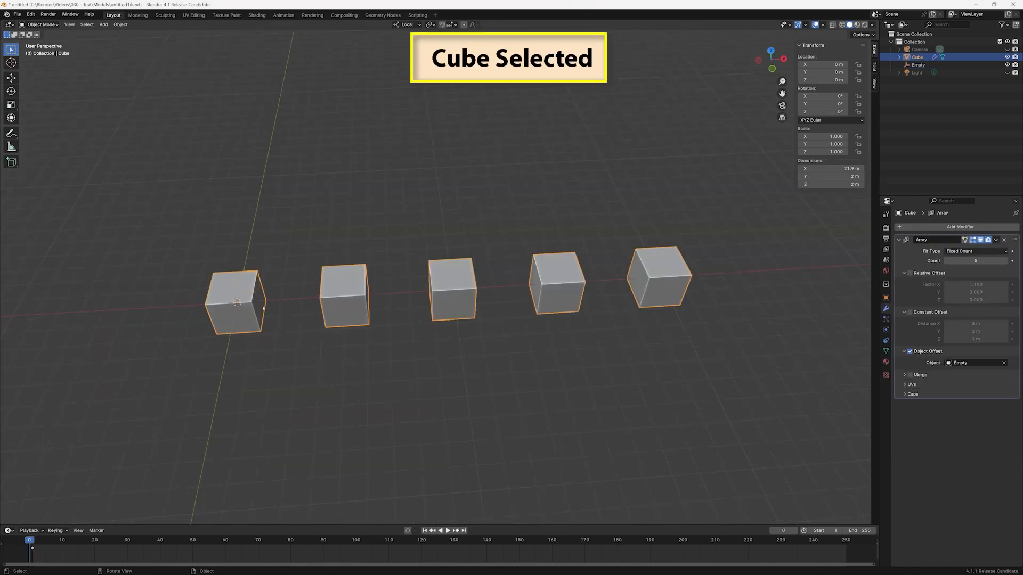
key("s")
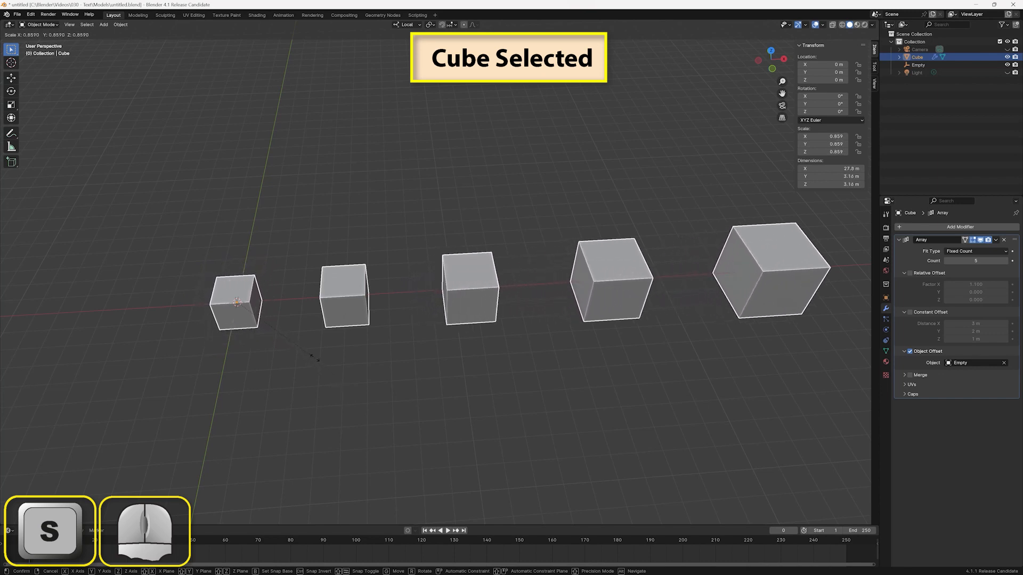
left_click(352, 400)
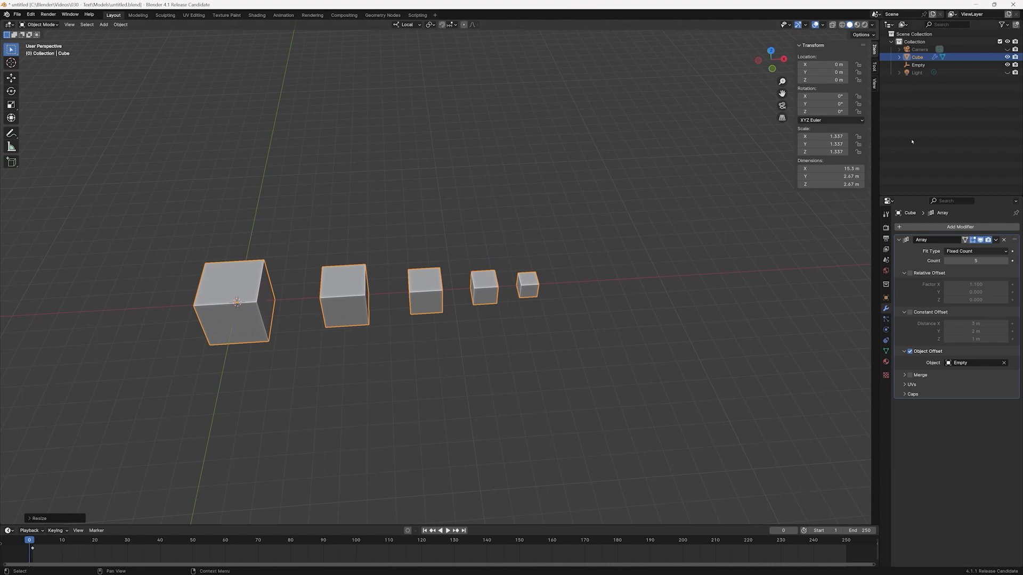
- Select the empty and scale it uniformly to change the copies' size progression
left_click(918, 64)
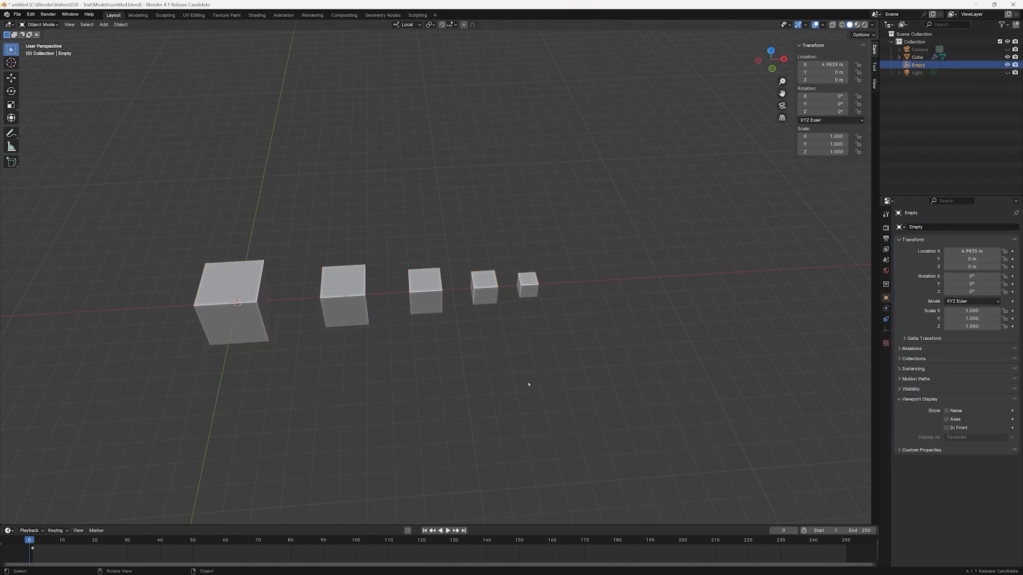
key("s")
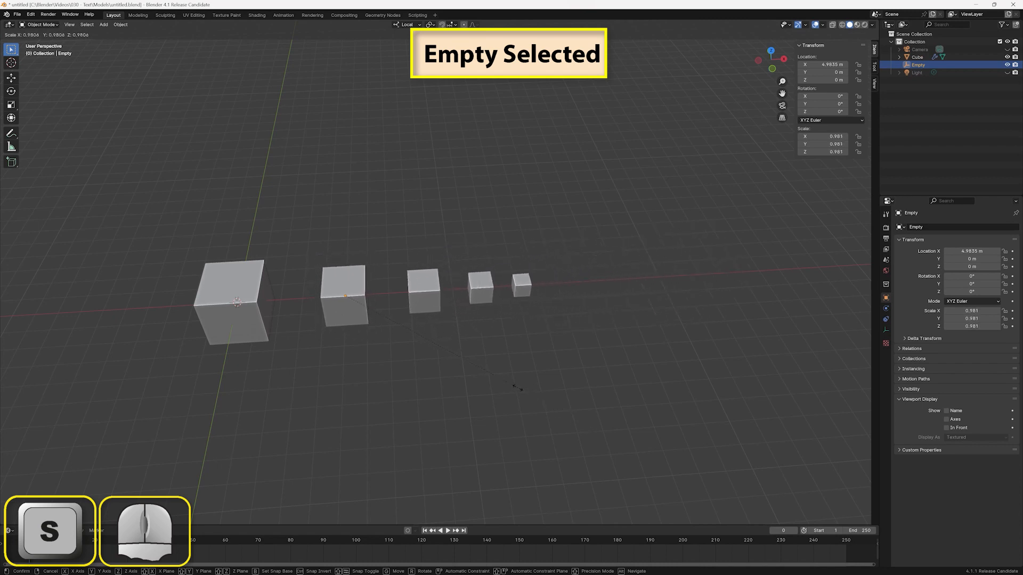
left_click(642, 400)
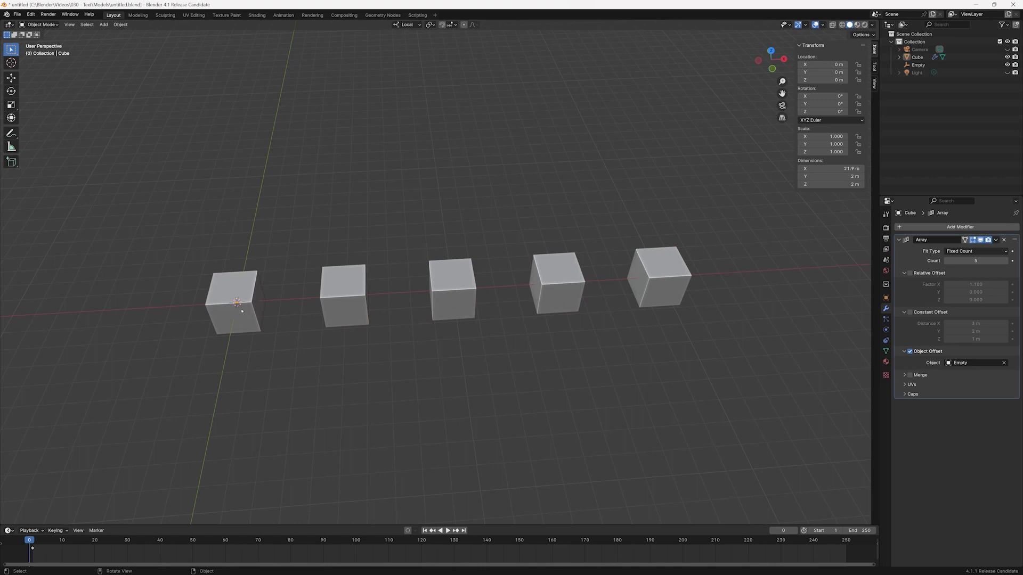
- Select the cube and set its X, Y and Z scale to 2
left_click(245, 313)
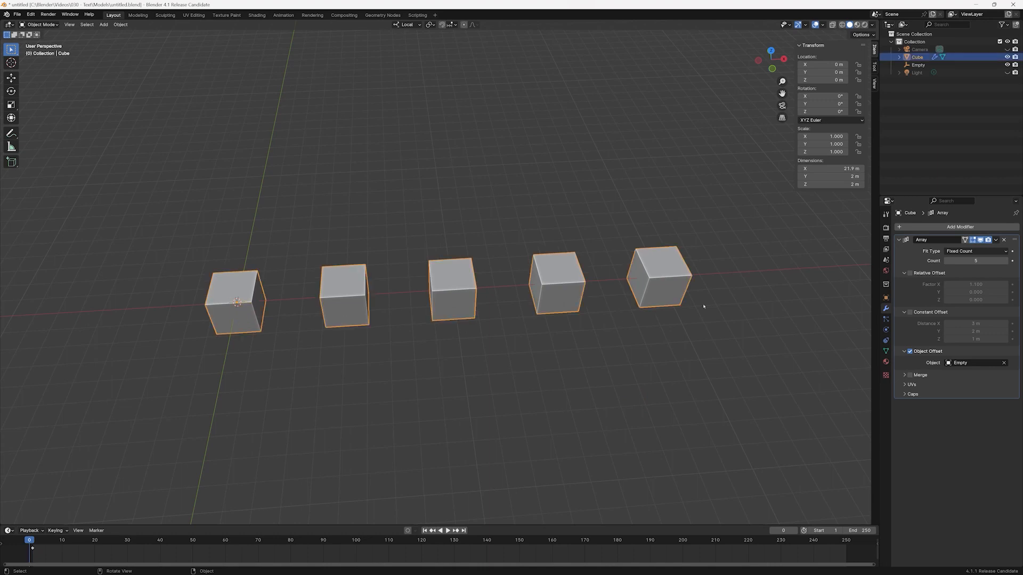
left_click(820, 137)
type("2")
key("Return")
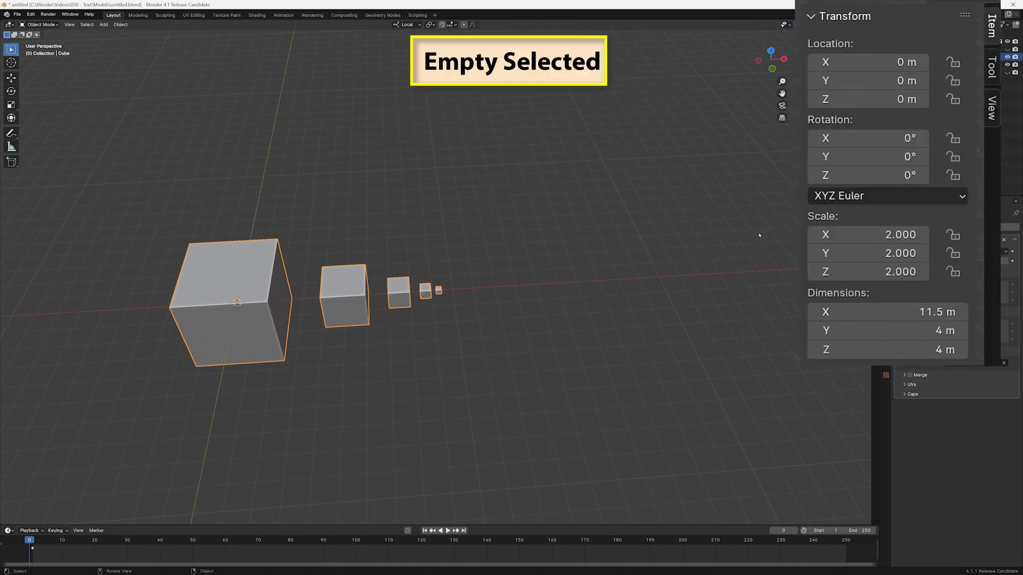
- Select the empty and set its X, Y and Z scale to 2 to match the cube
left_click(933, 64)
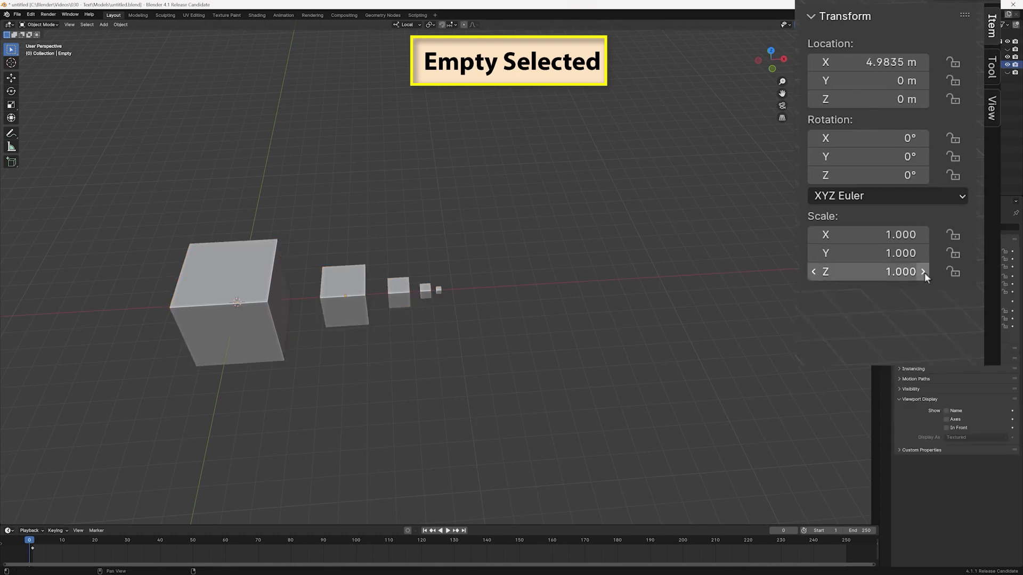
left_click_drag(854, 233, 854, 272)
type("2")
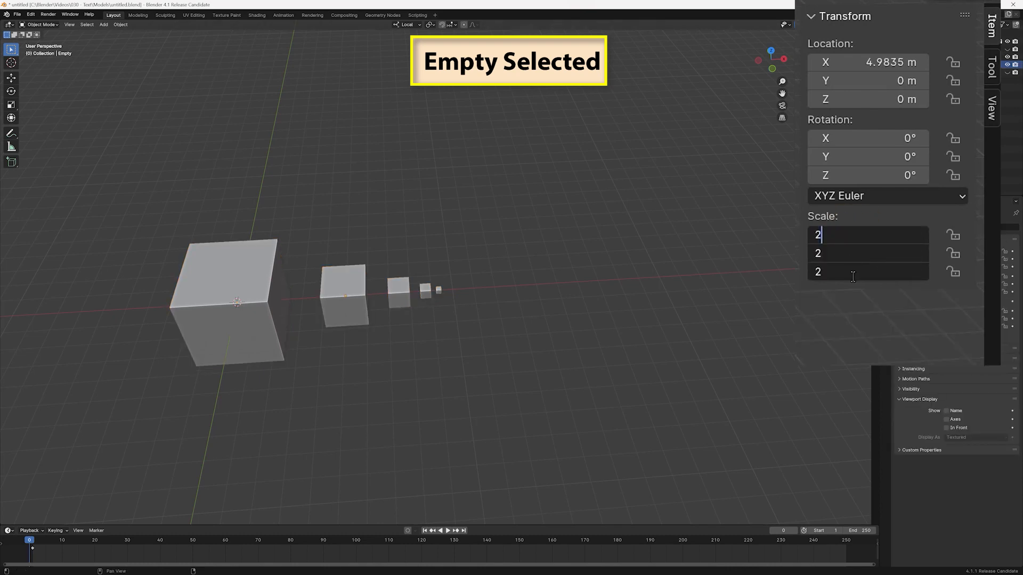
key("Return")
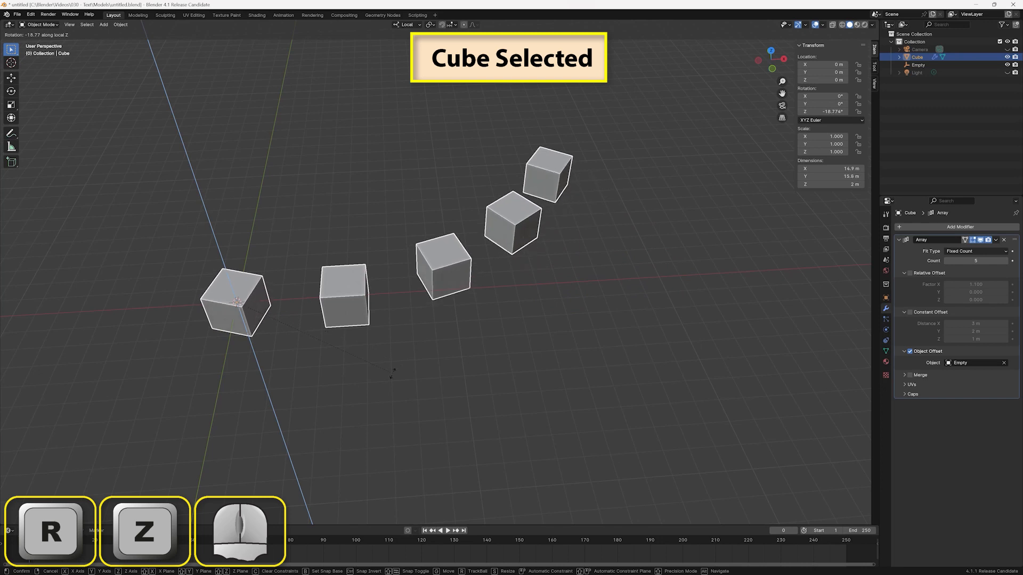
- Finish rotating the cube clockwise about its local Z axis and set the empty's Z rotation to -30°
left_click(459, 345)
left_click(928, 65)
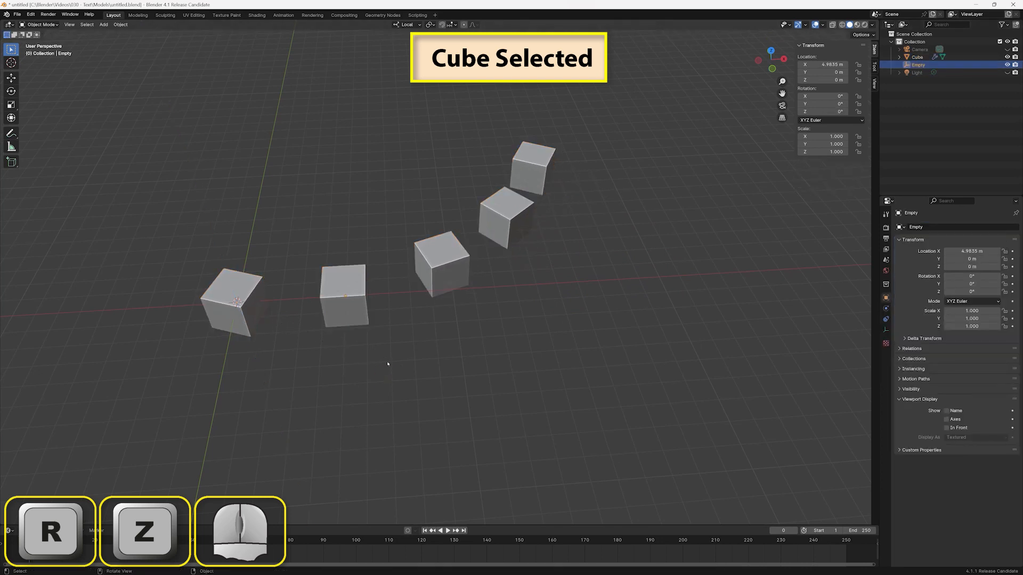
key("r")
key("z")
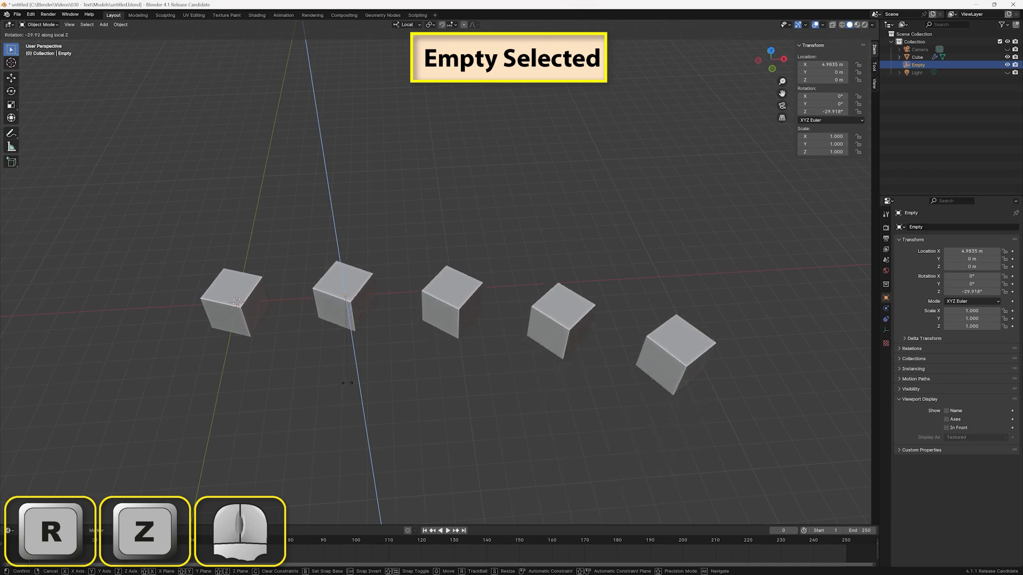
left_click(347, 383)
left_click(823, 112)
type("-30")
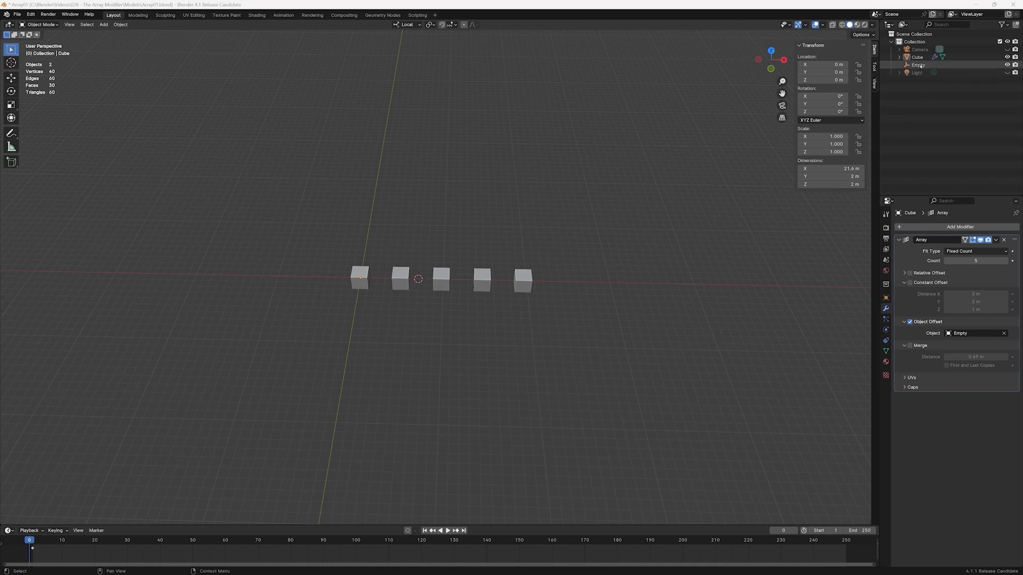
- Rotate the empty about 72° around its local Z axis so the five copies close into a ring
left_click(919, 65)
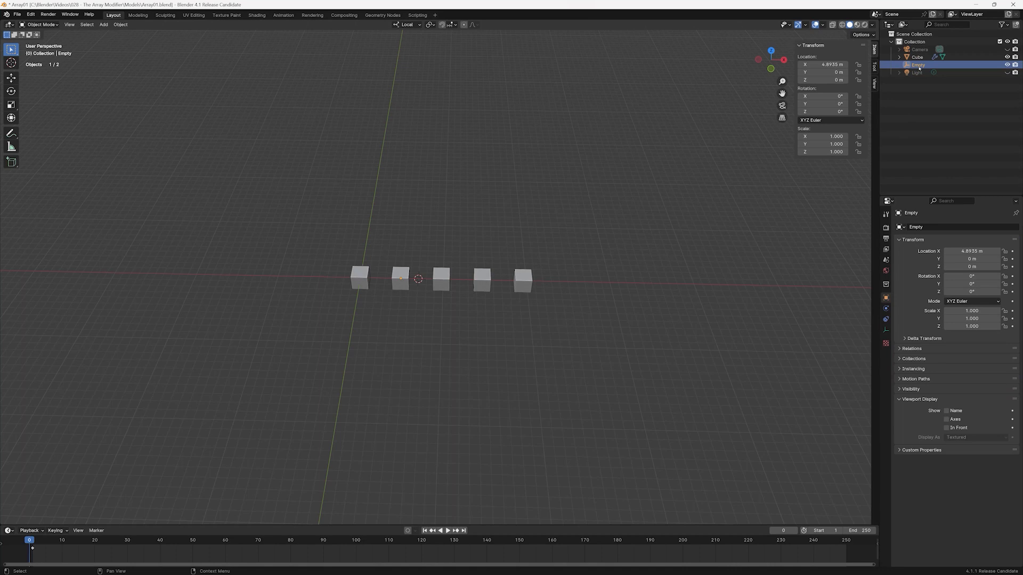
key("r")
key("z")
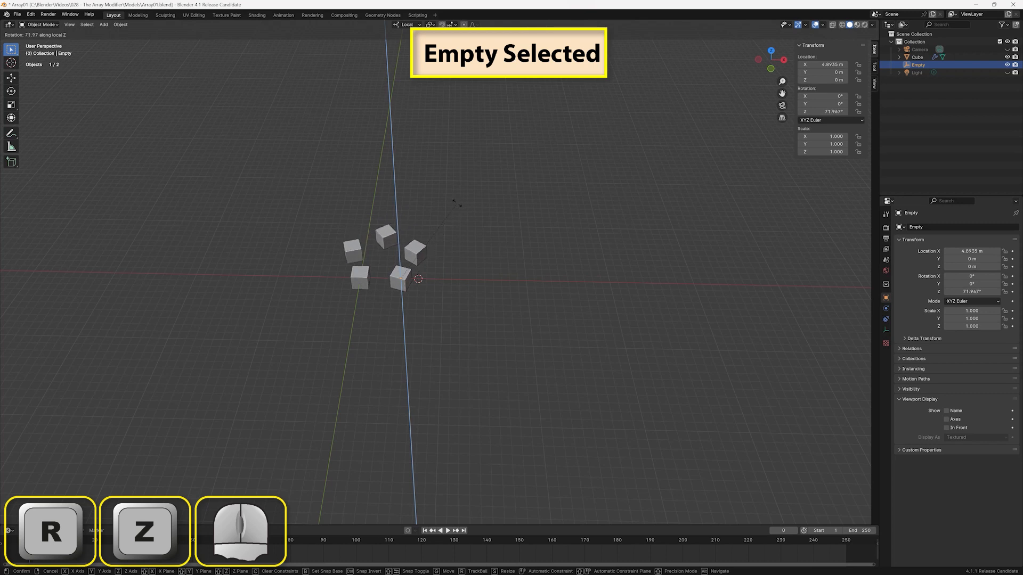
left_click(456, 203)
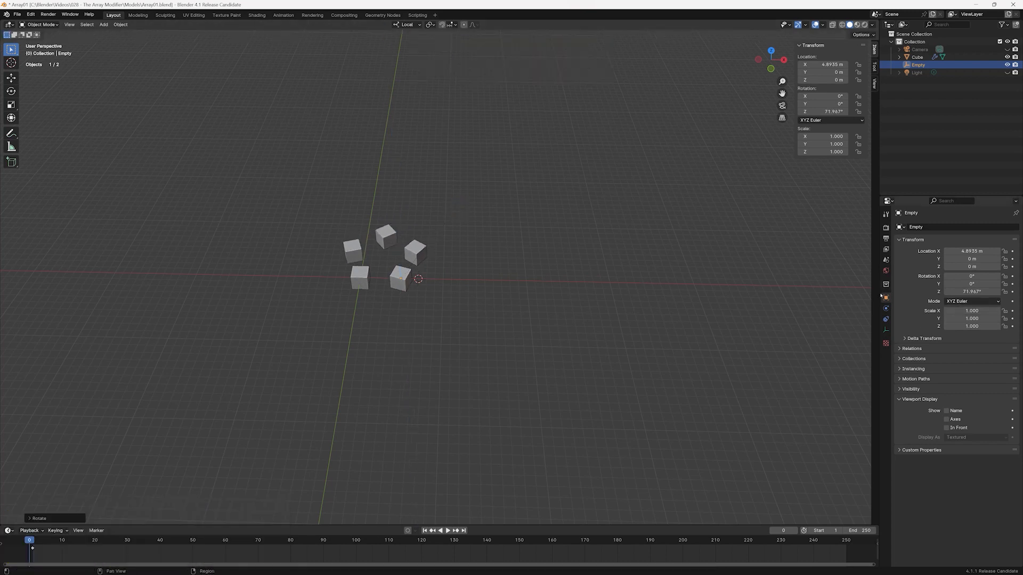
- Select the cube and set its Array modifier count to 15
left_click(358, 254)
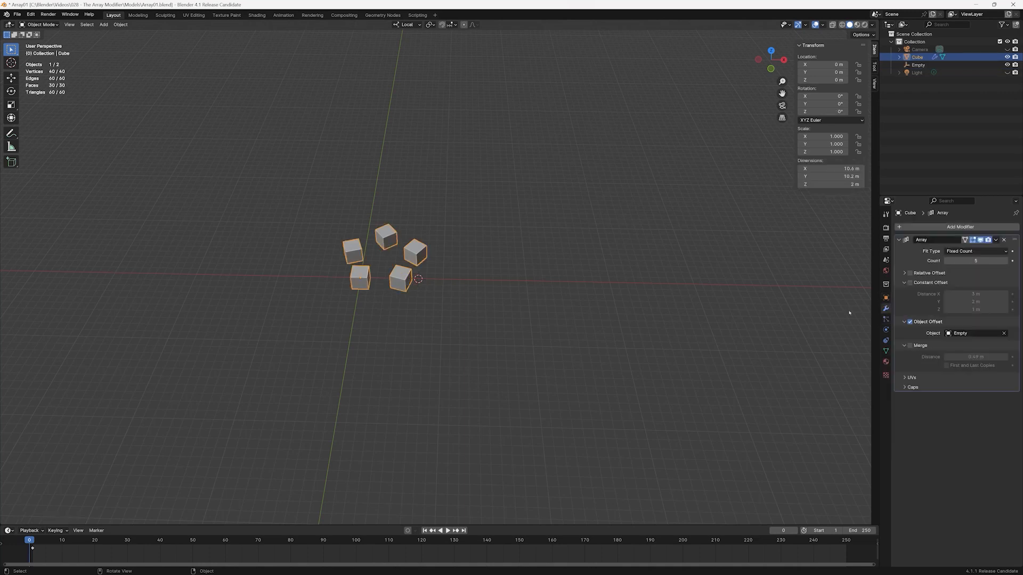
left_click(976, 260)
type("15")
key("Return")
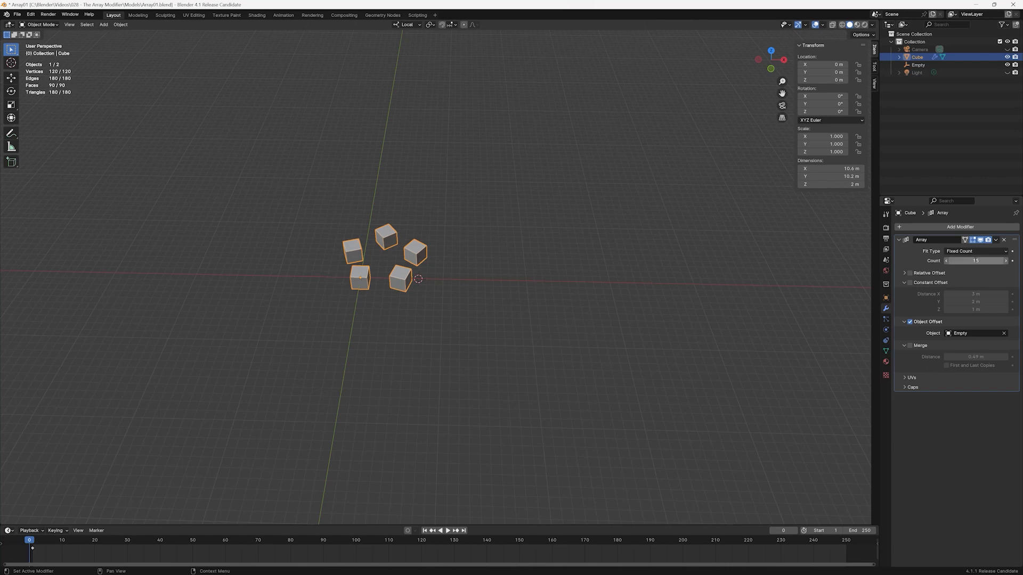
- Select the empty and set its Z rotation to 360/15 to spread the copies around a full circle
left_click(917, 65)
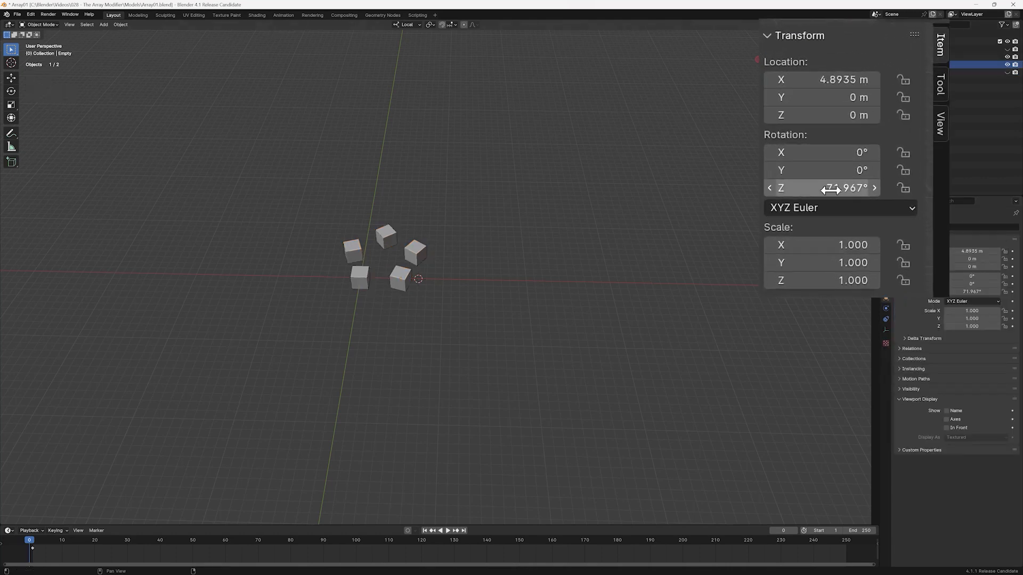
double_click(826, 111)
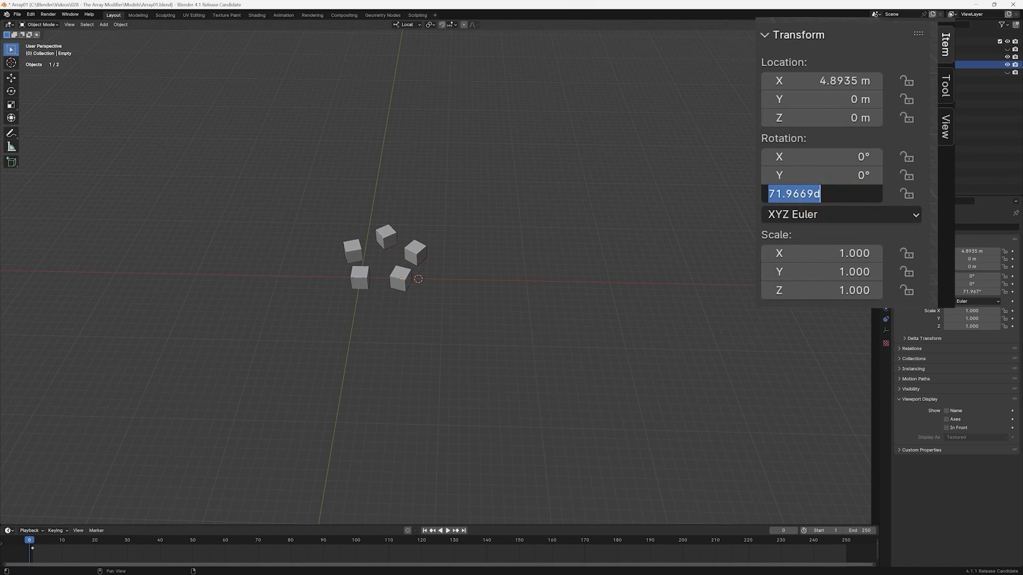
type("3")
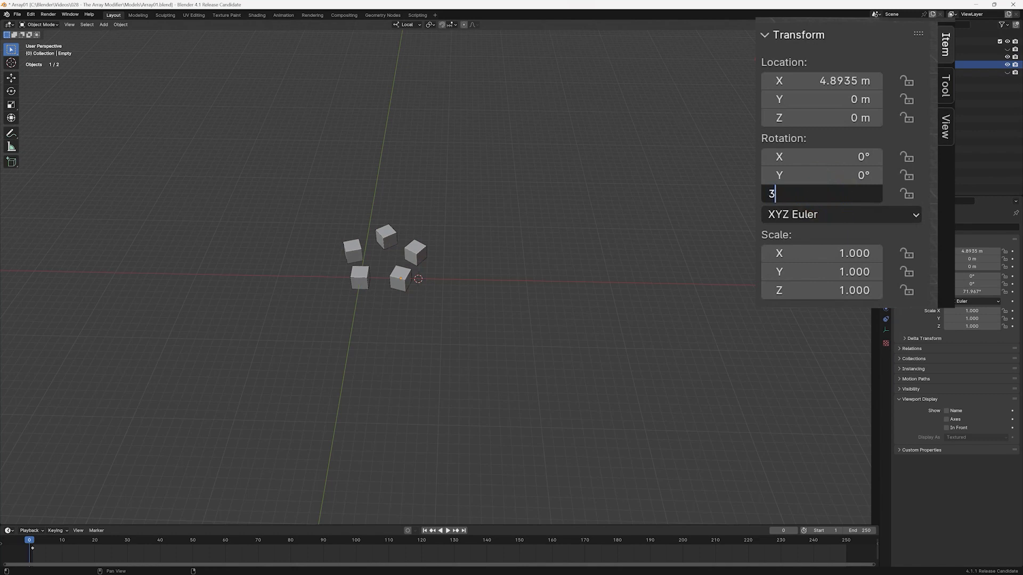
type("60/15")
key("Return")
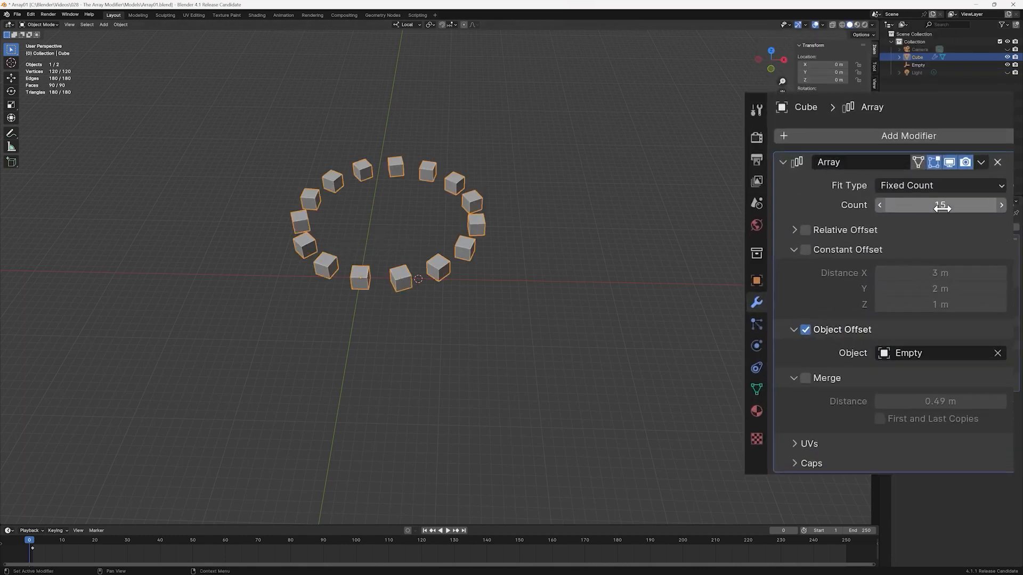
- Set the cube's Array modifier count to 30
left_click(931, 188)
type("3")
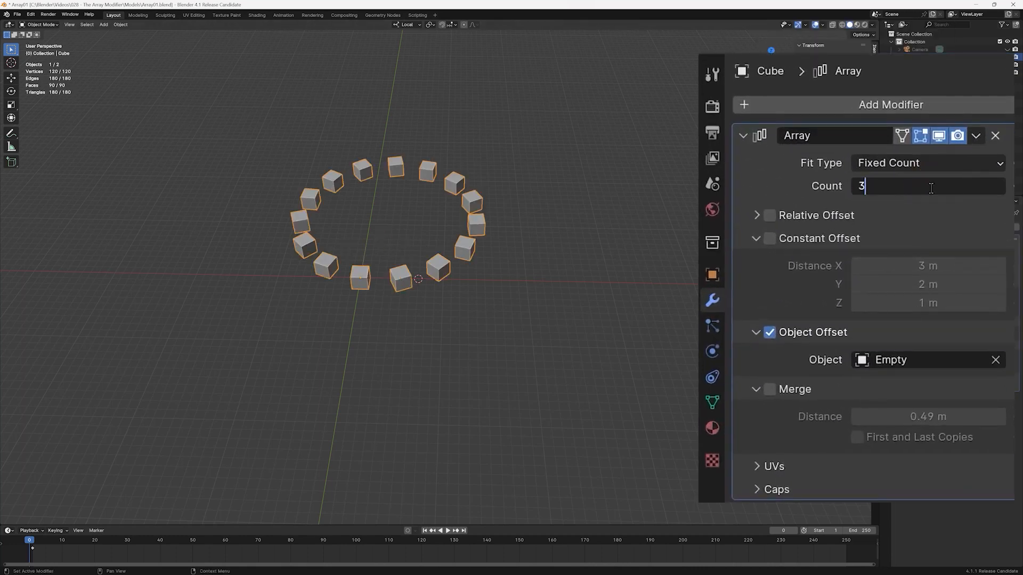
type("0")
key("Return")
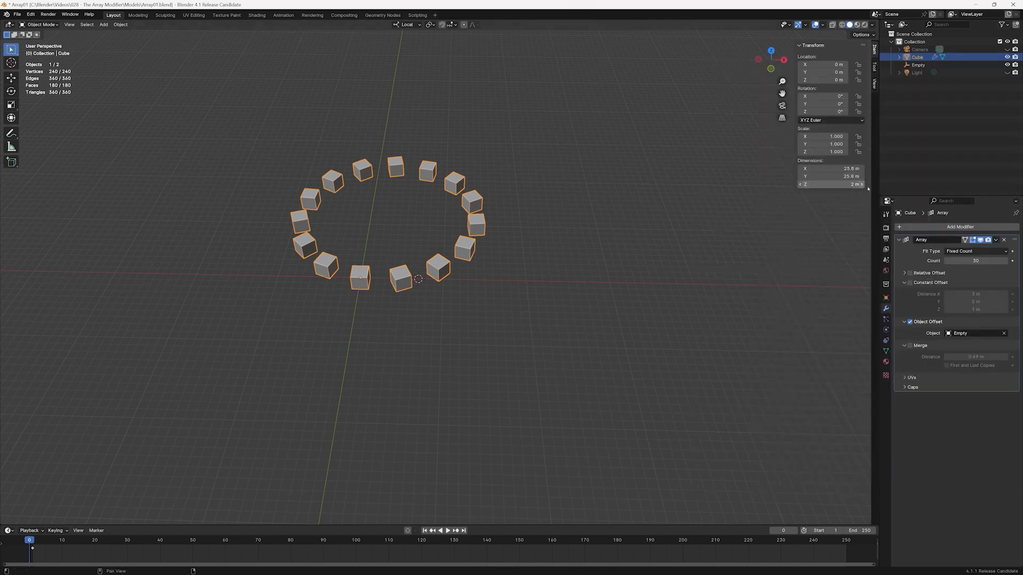
- Set the empty's Z rotation to 360/30 so the 30 copies form a full circle
left_click(919, 65)
double_click(831, 111)
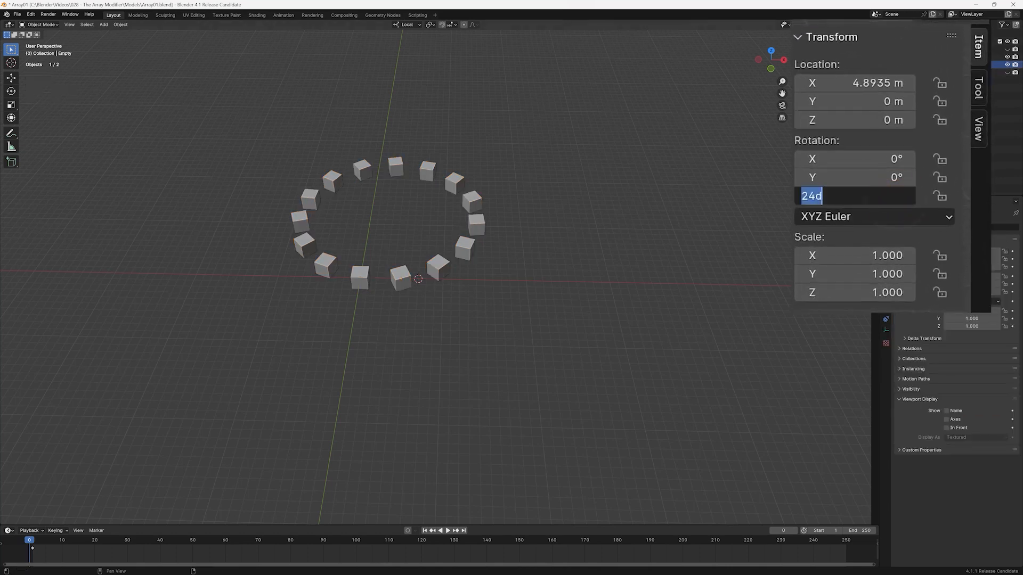
type("360/30")
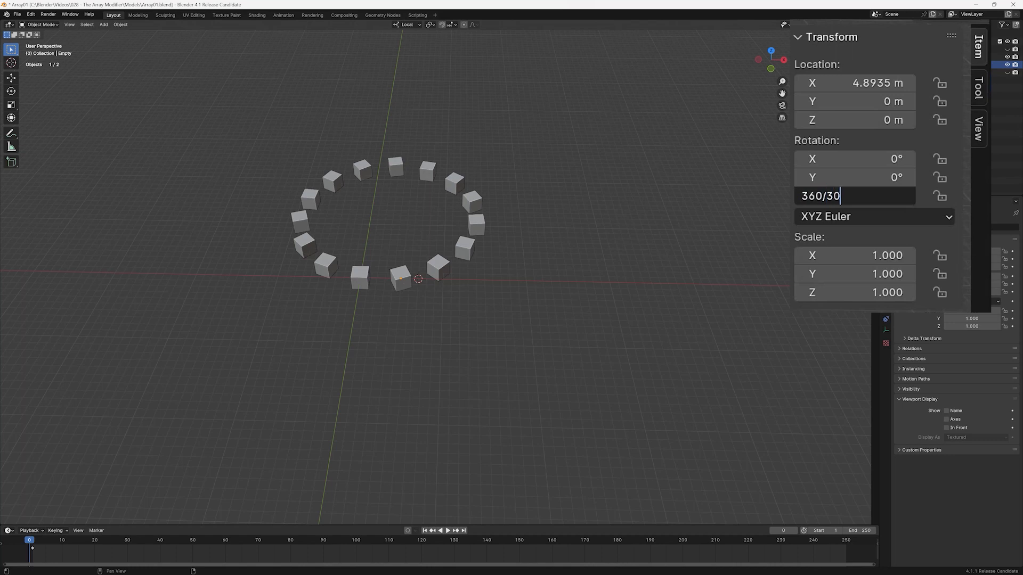
key("Return")
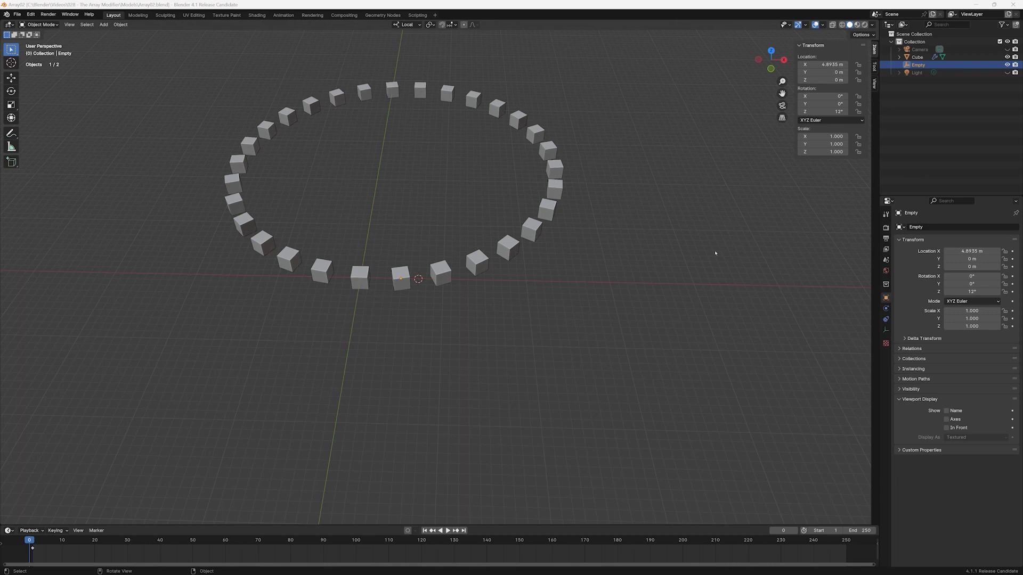
- Set the empty's X location to 13 m to widen the ring of cubes
left_click(823, 64)
type("13")
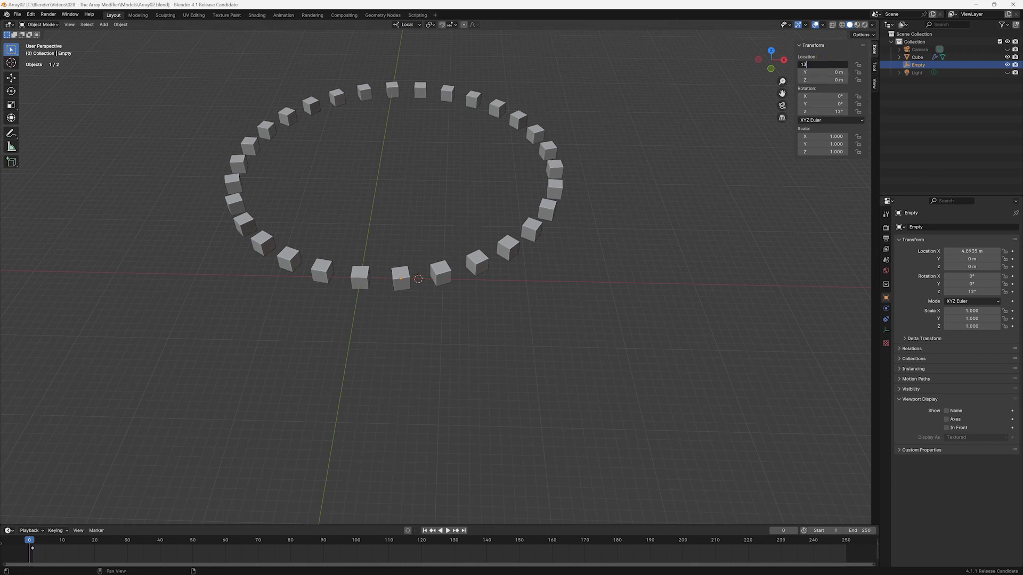
key("Return")
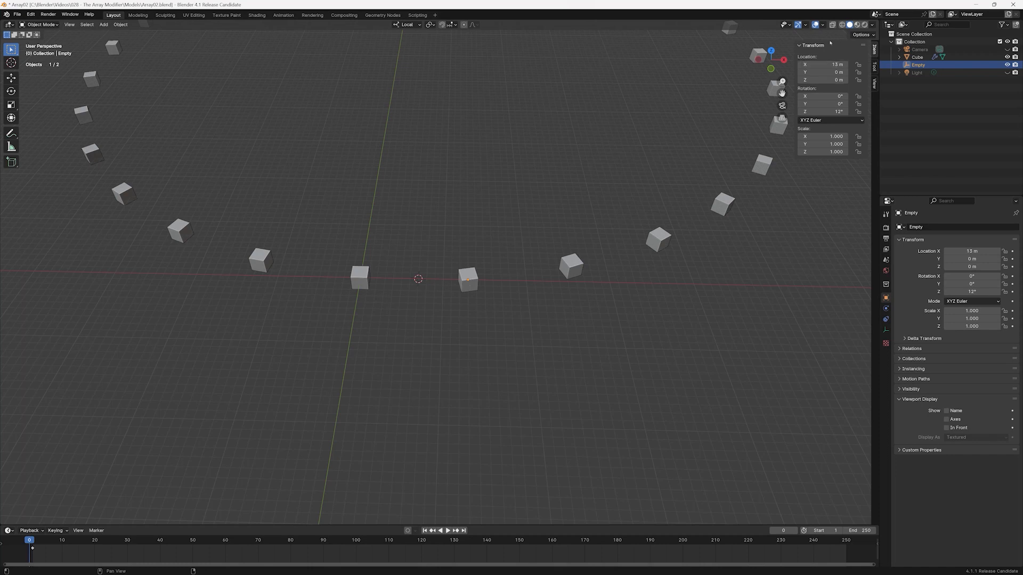
- Select the cube, restrict transforms to origins only, and start moving its origin along the X axis
left_click(916, 57)
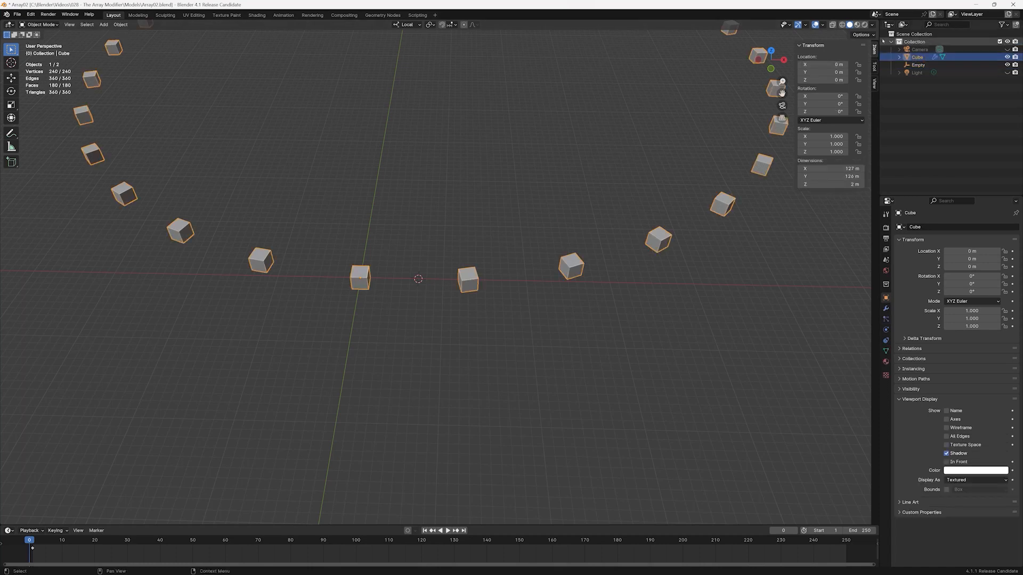
left_click(861, 35)
left_click(860, 59)
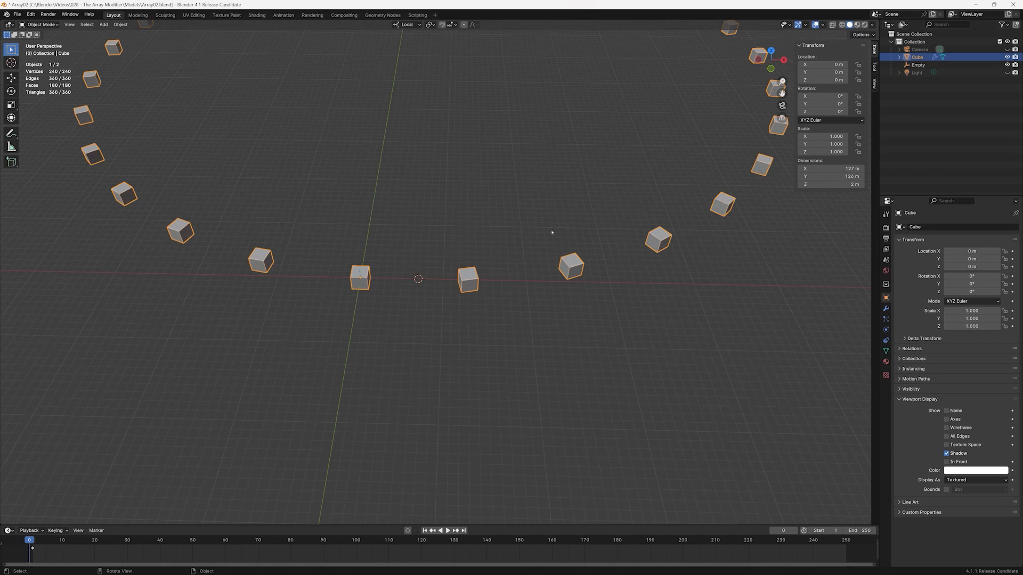
key("g")
key("x")
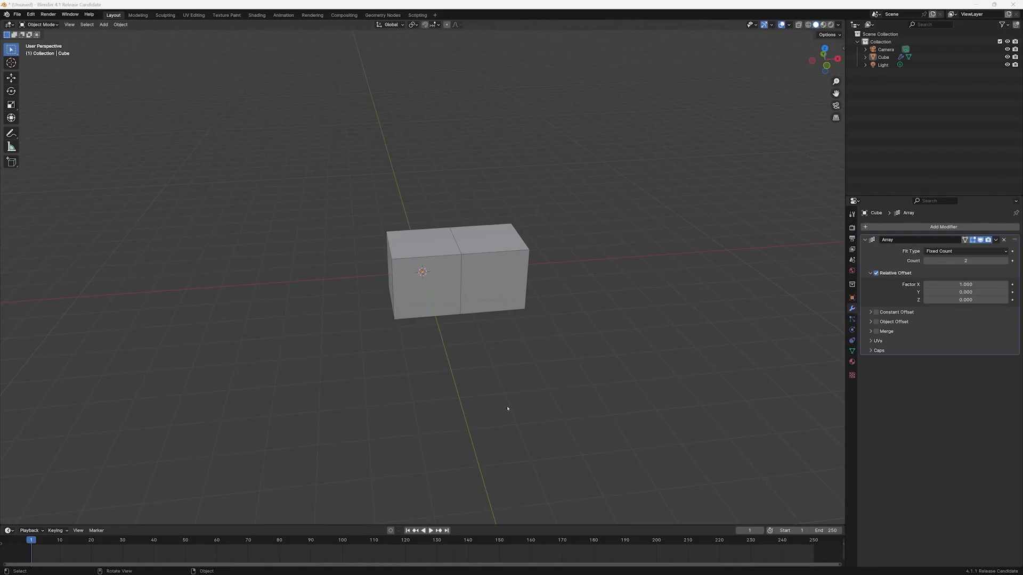
- Select the two-cube array, show the Statistics overlay, and compare the geometry with Merge switched on and off
left_click(447, 294)
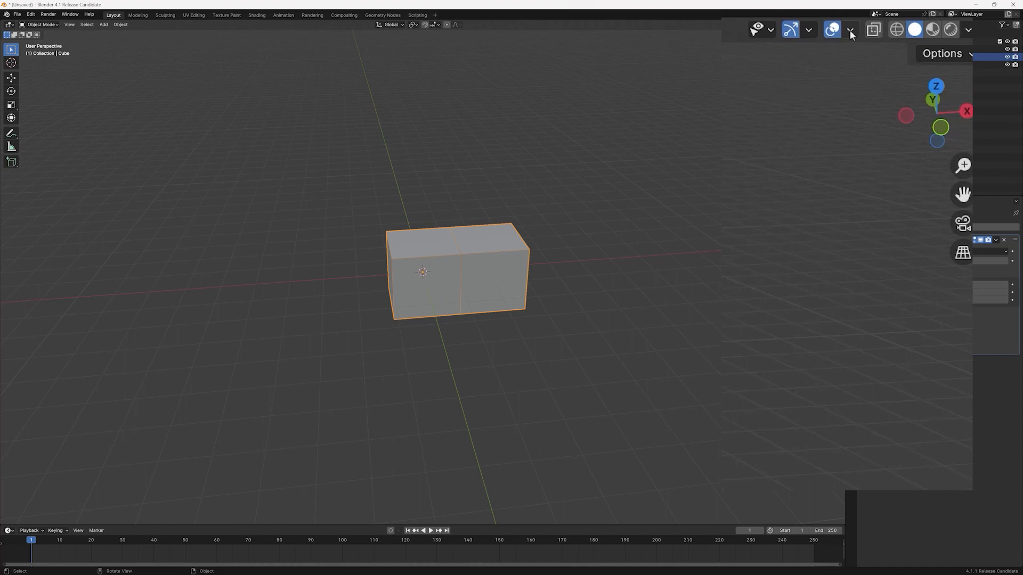
left_click(789, 25)
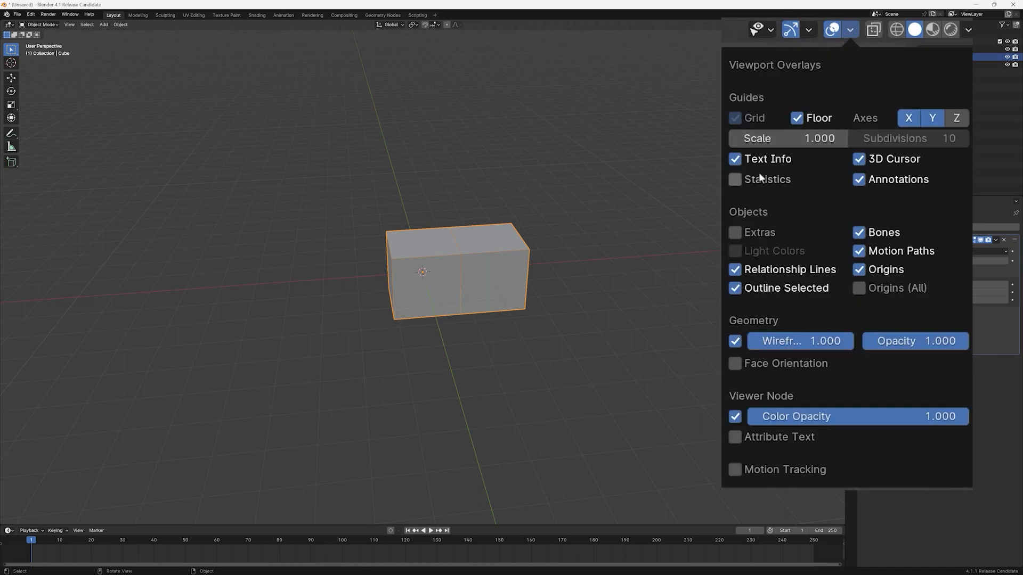
left_click(736, 179)
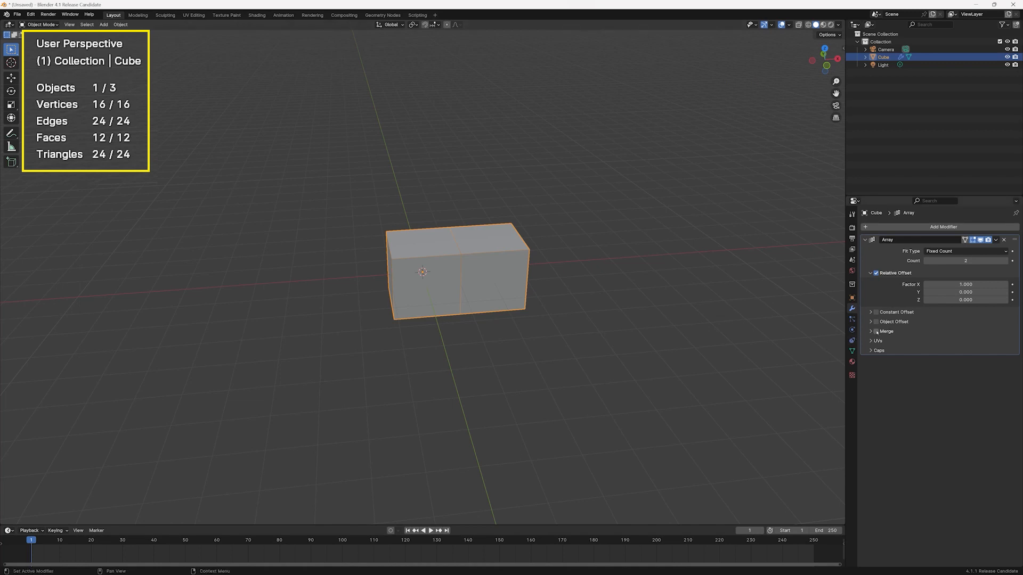
left_click(876, 332)
left_click(876, 331)
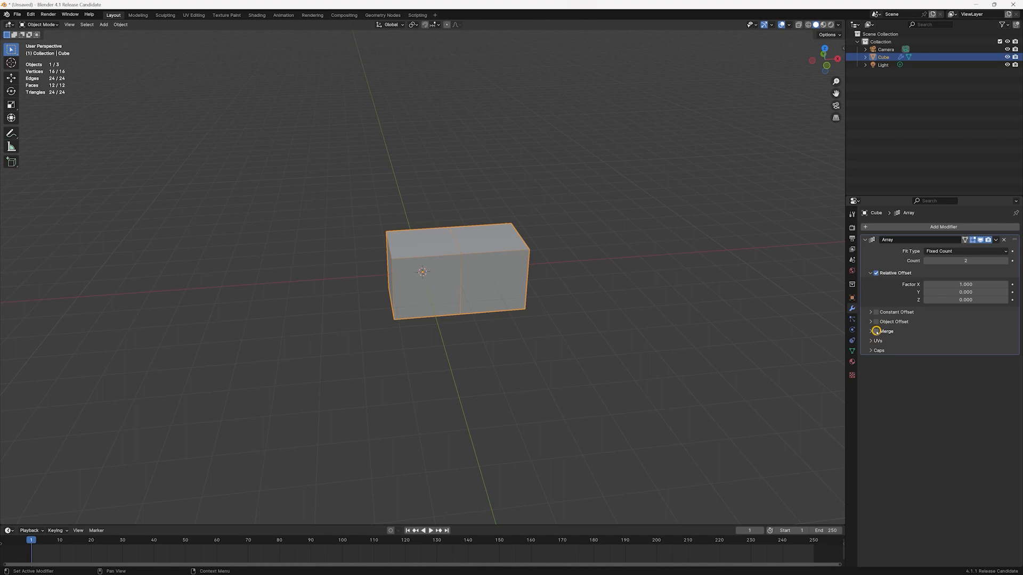
- Set the Array modifier count to 5 and enable Merge to join the touching cubes
left_click(967, 261)
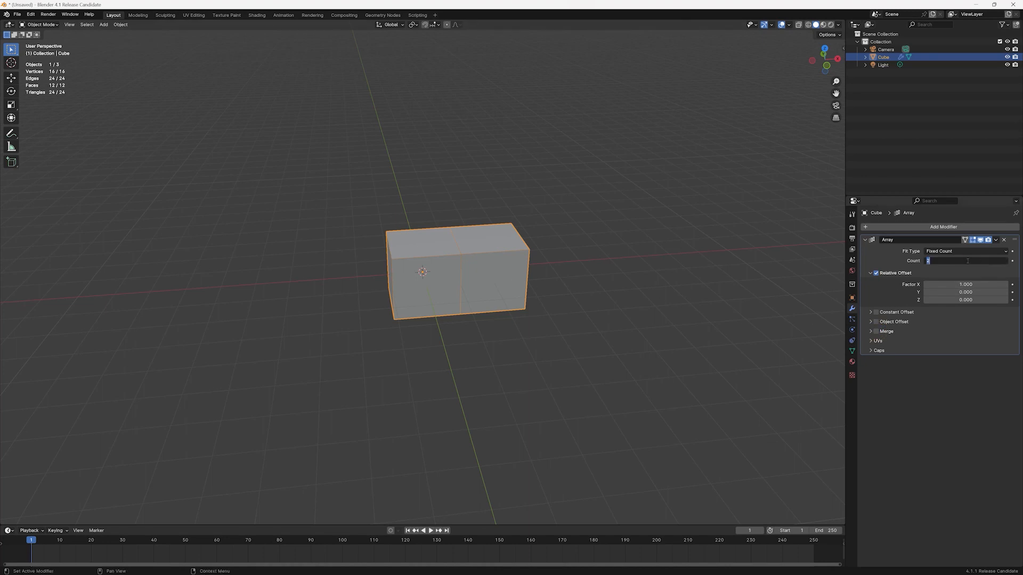
type("5")
key("Return")
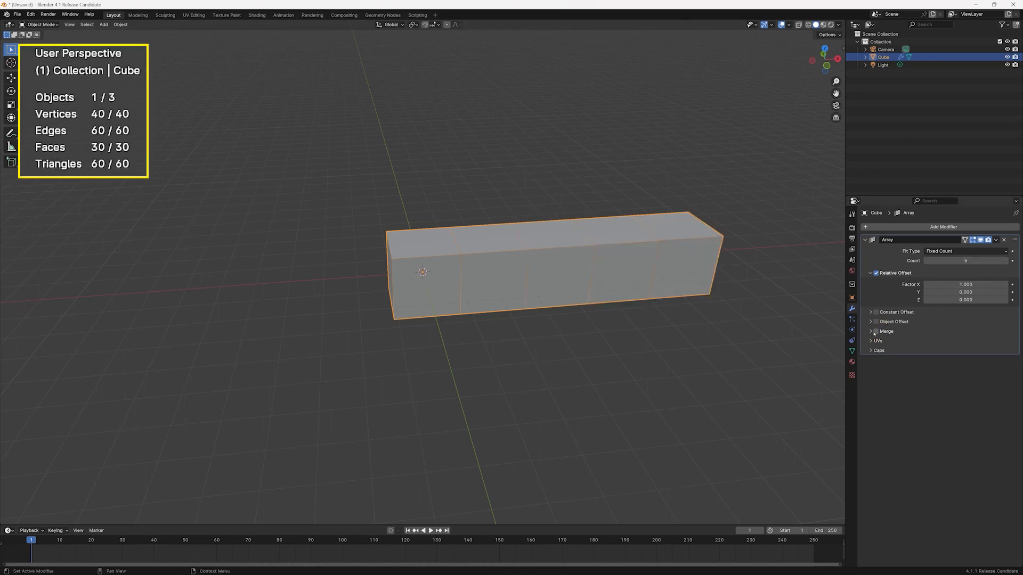
left_click(876, 332)
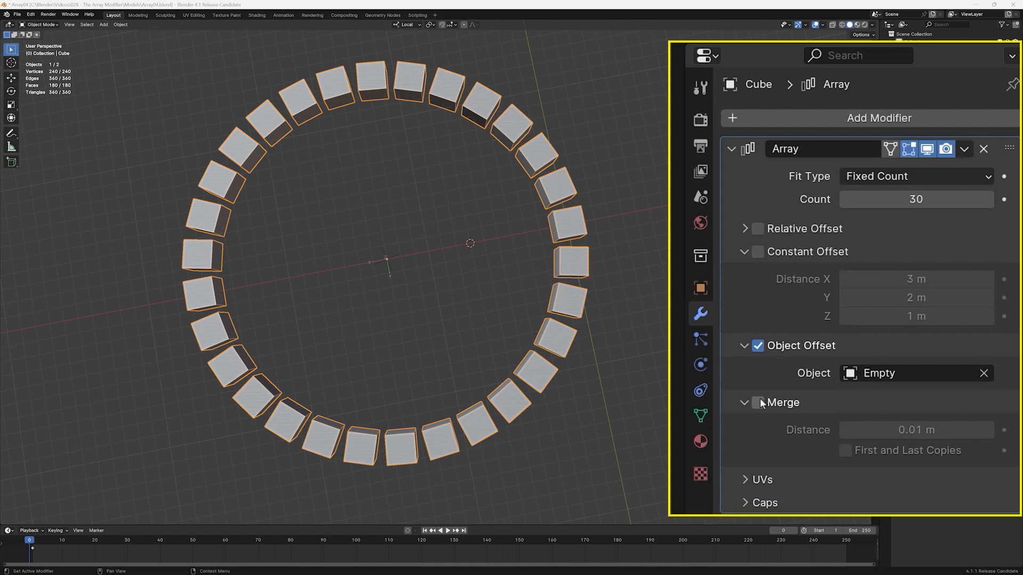
- Enable Merge on the Array modifier of the 30-cube ring
left_click(760, 402)
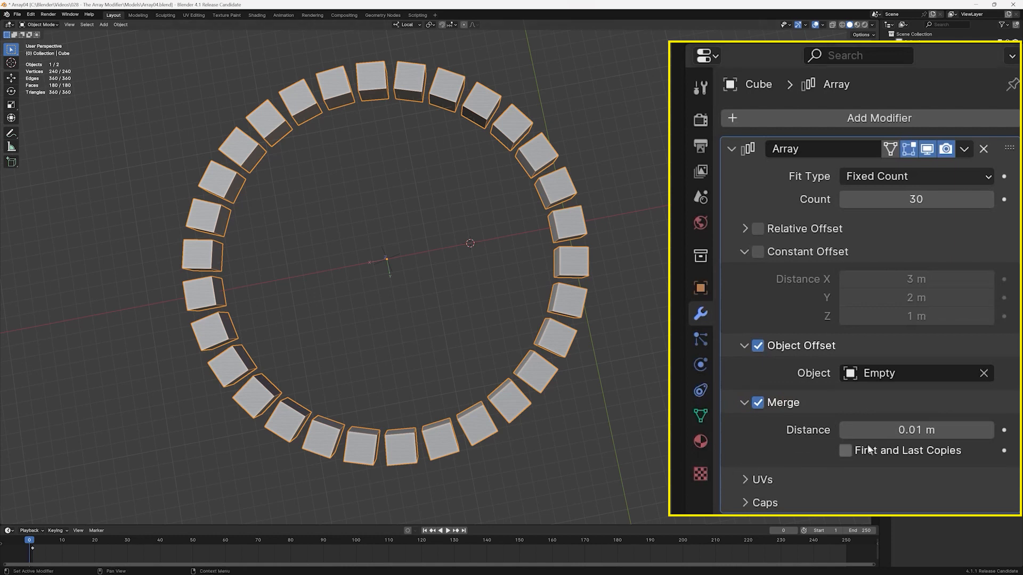
- Set the Merge distance of the 30-cube ring's Array modifier to 0.7 m
left_click(900, 433)
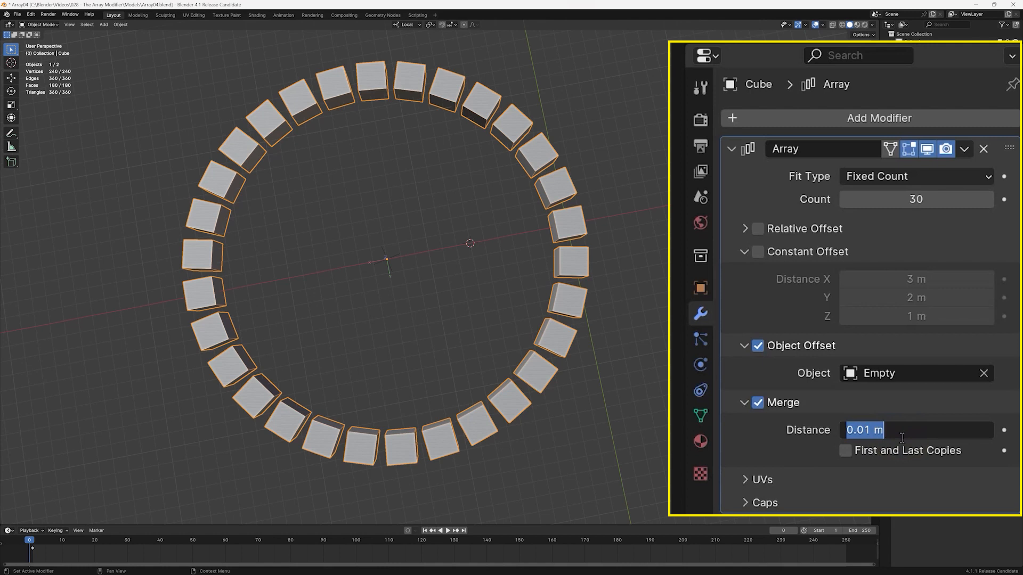
type("0.")
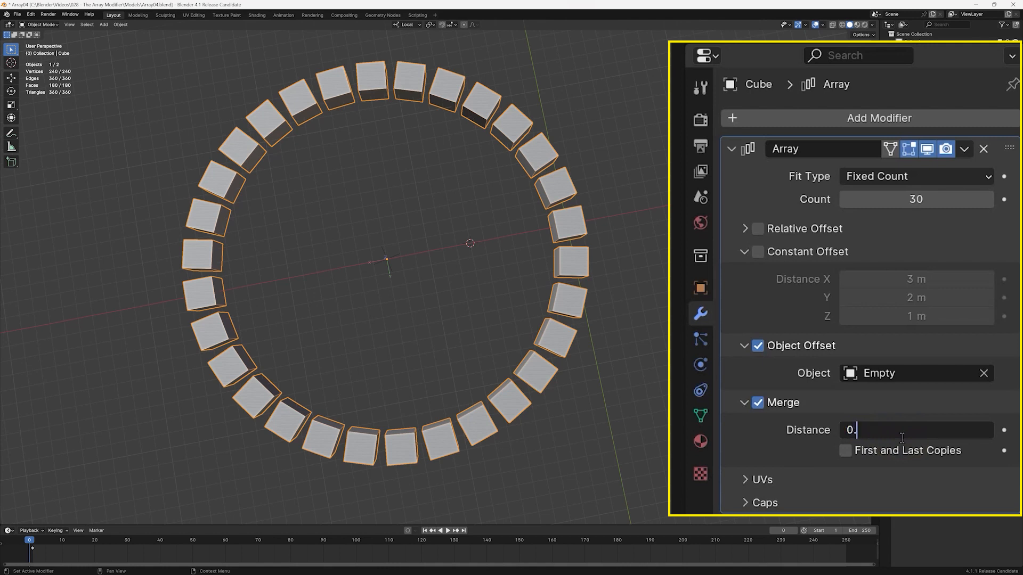
type("7")
key("Return")
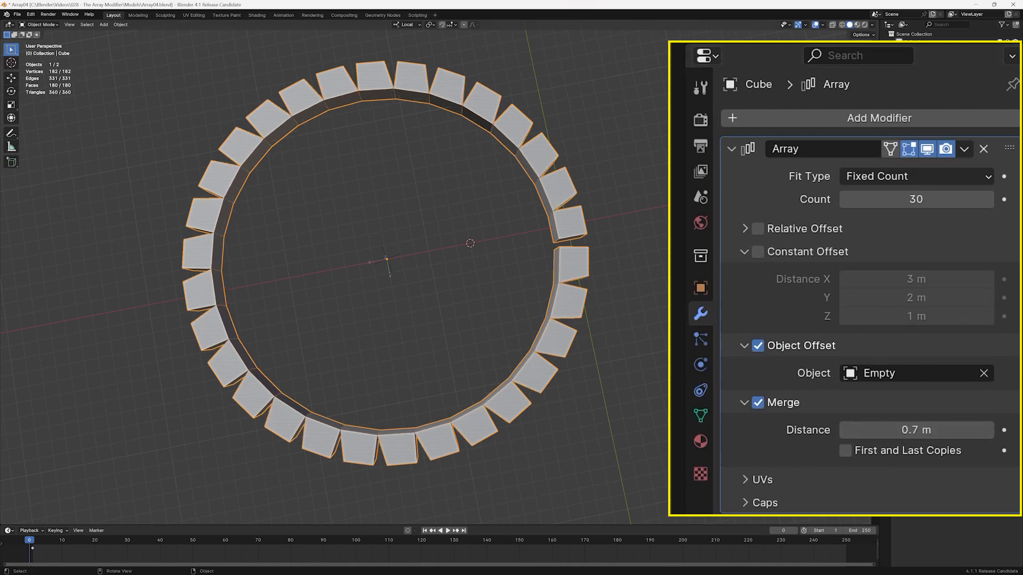
- Enable merging of the first and last copies to close the remaining gap in the cube ring
scroll(698, 256, "up", 3)
middle_click_drag(697, 256, 630, 251)
middle_click_drag(638, 439, 475, 334, "shift")
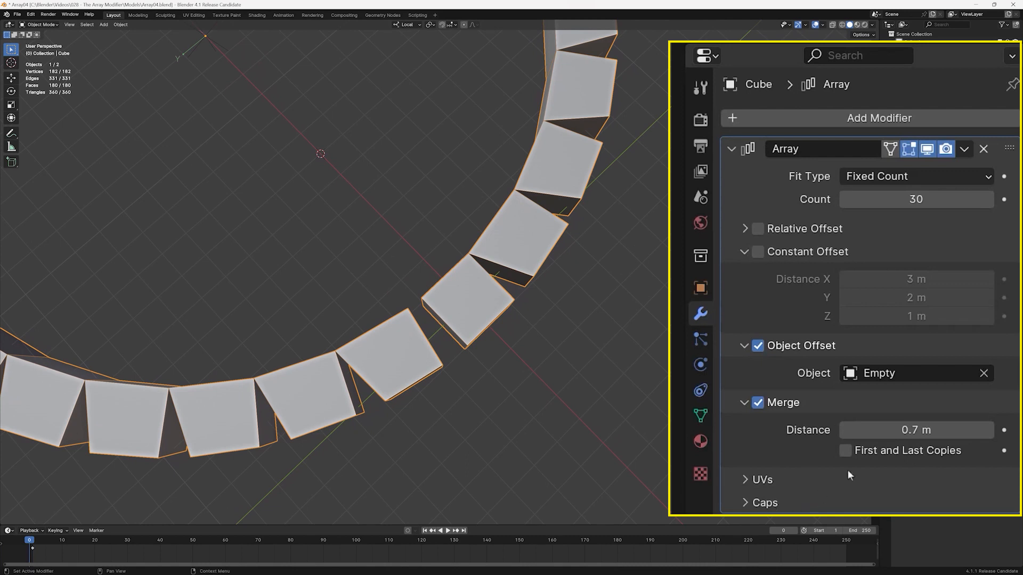
left_click(846, 451)
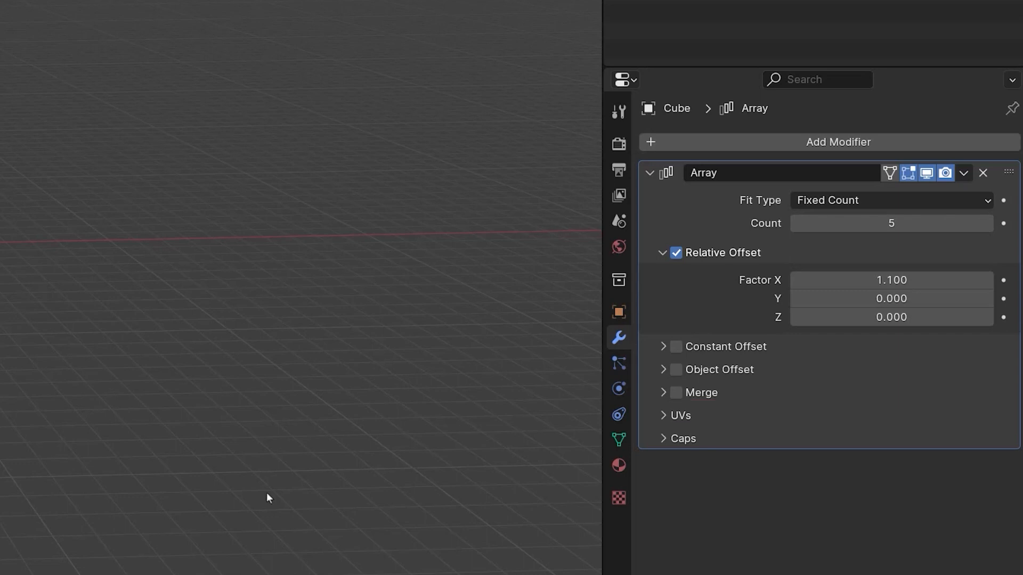
- Assign the Sphere as the start cap and the Cone as the end cap of the five-cube array
left_click(667, 438)
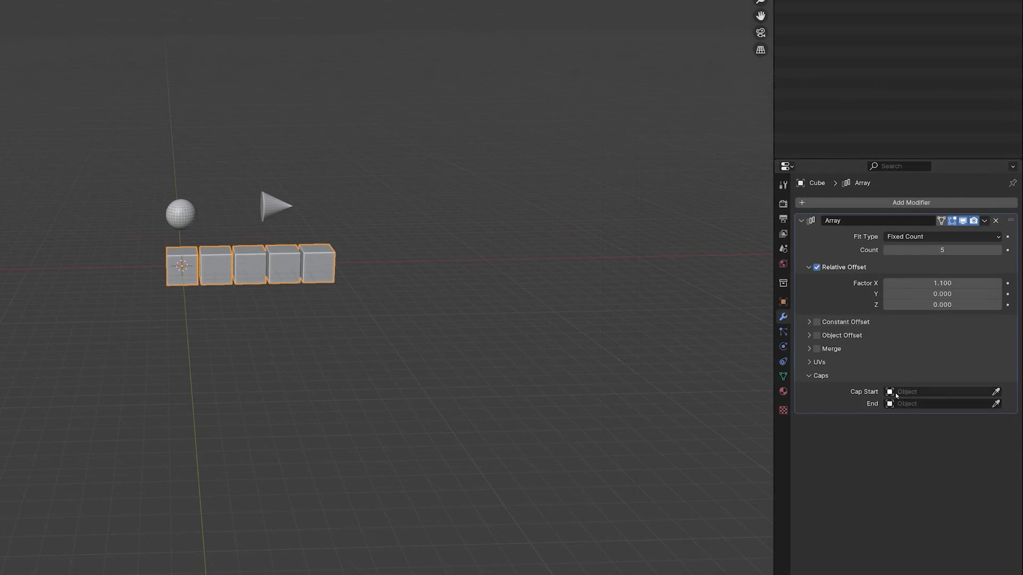
left_click(890, 392)
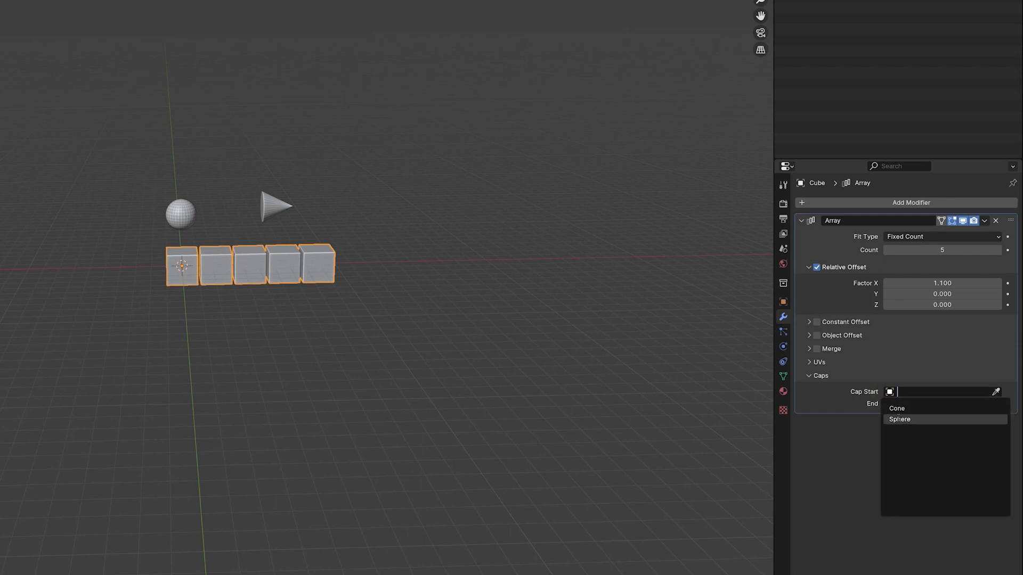
left_click(897, 420)
left_click(995, 403)
left_click(274, 205)
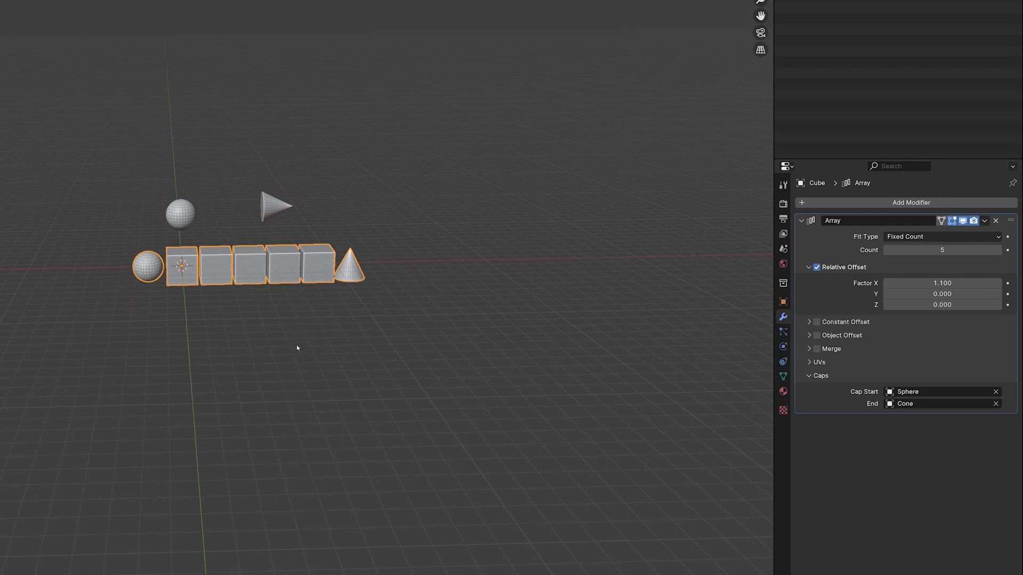
- Apply the rotation of the separate source cone and show its transform values
left_click(271, 209)
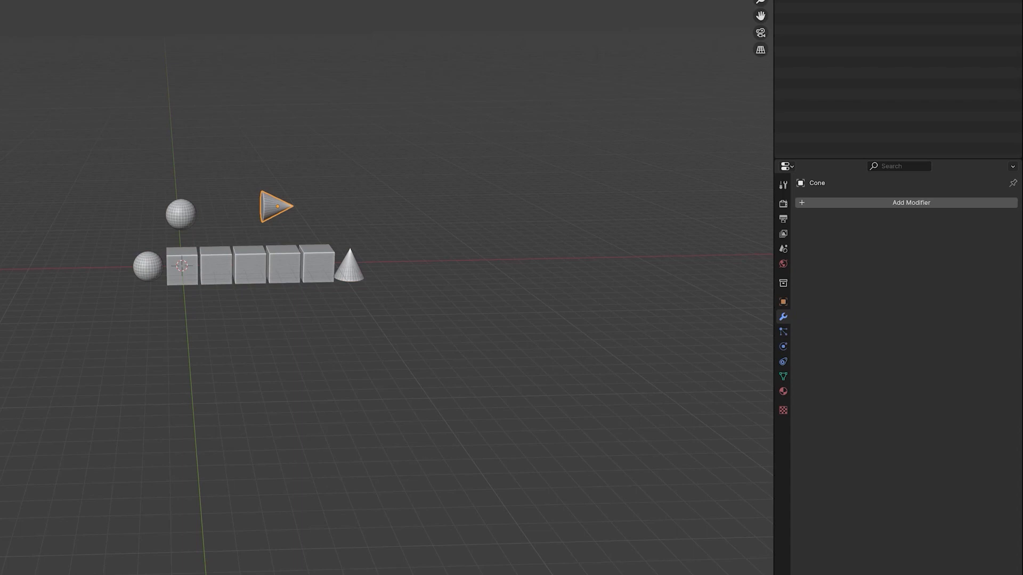
left_click(163, 19)
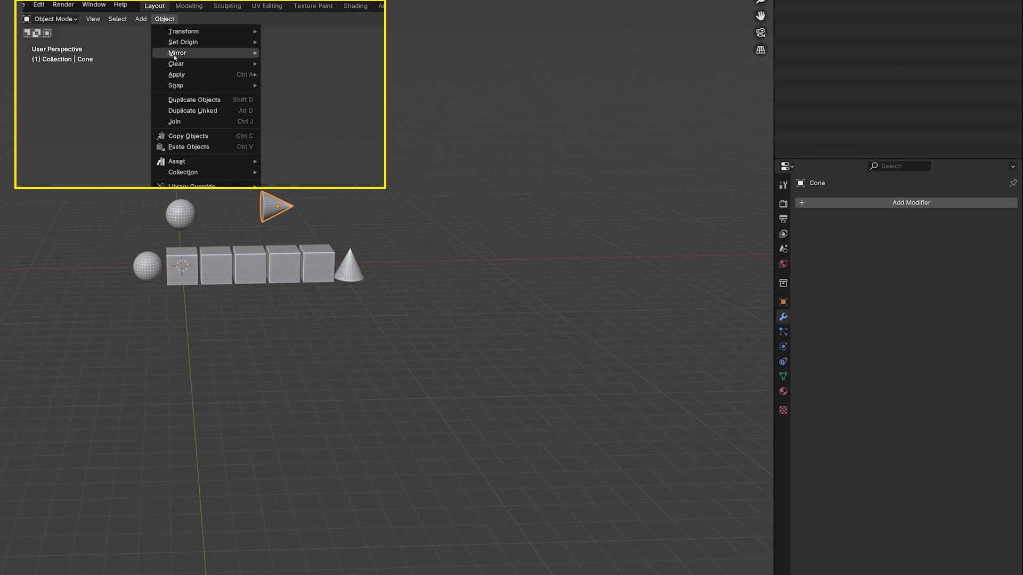
mouse_move(179, 76)
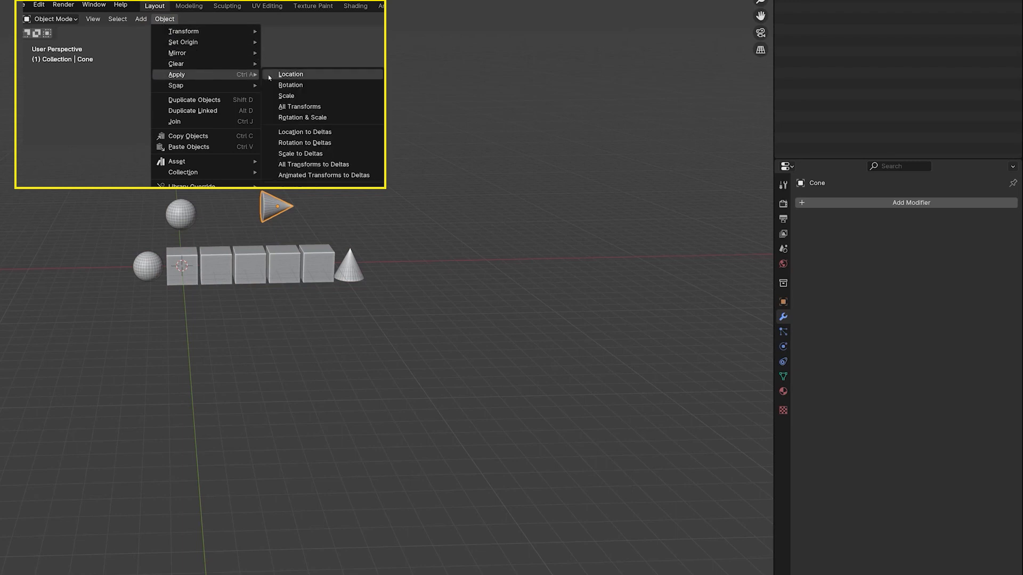
left_click(290, 85)
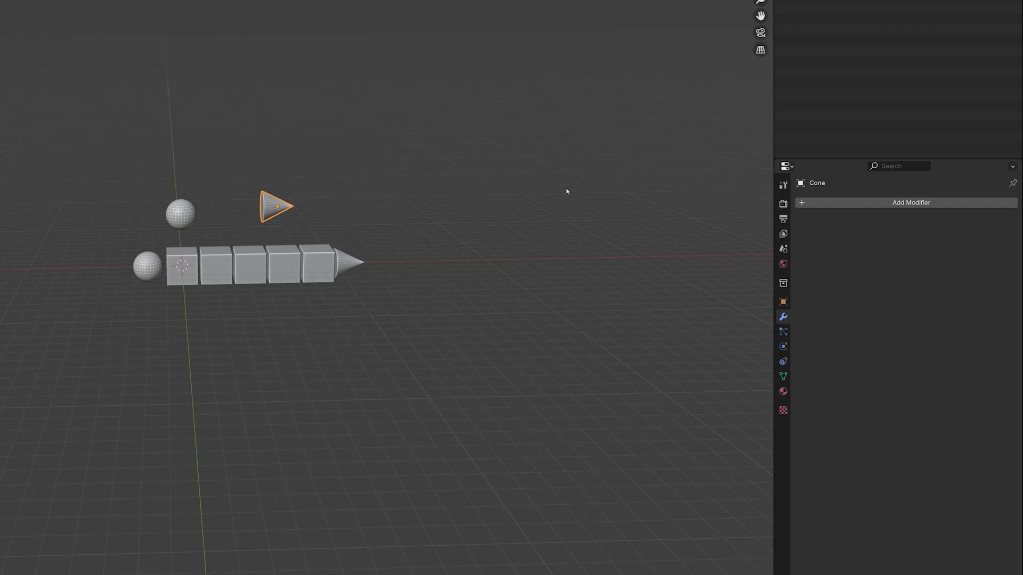
key("n")
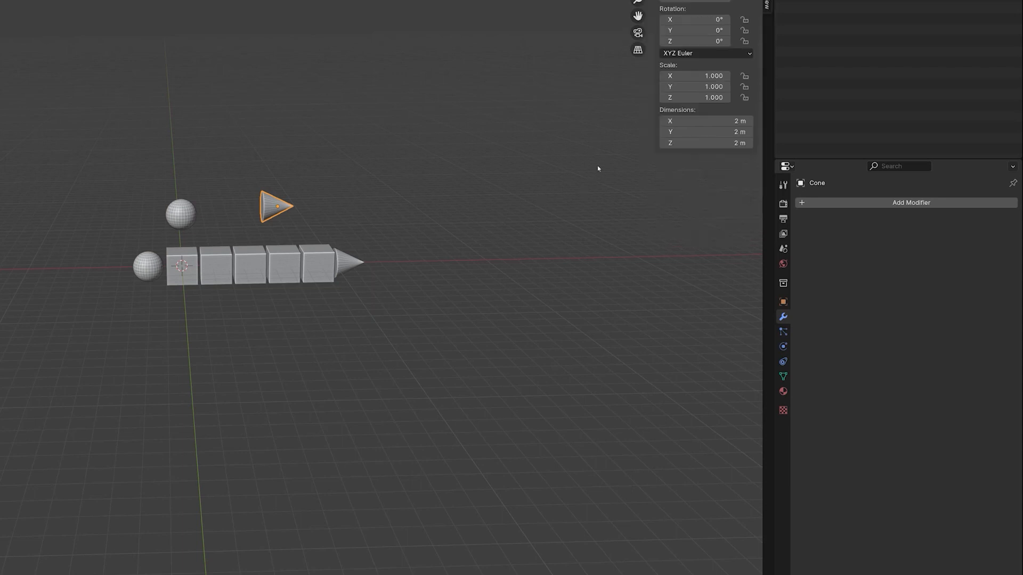
- Select the capped cube array and increase its Array modifier count to 10
left_click(192, 283)
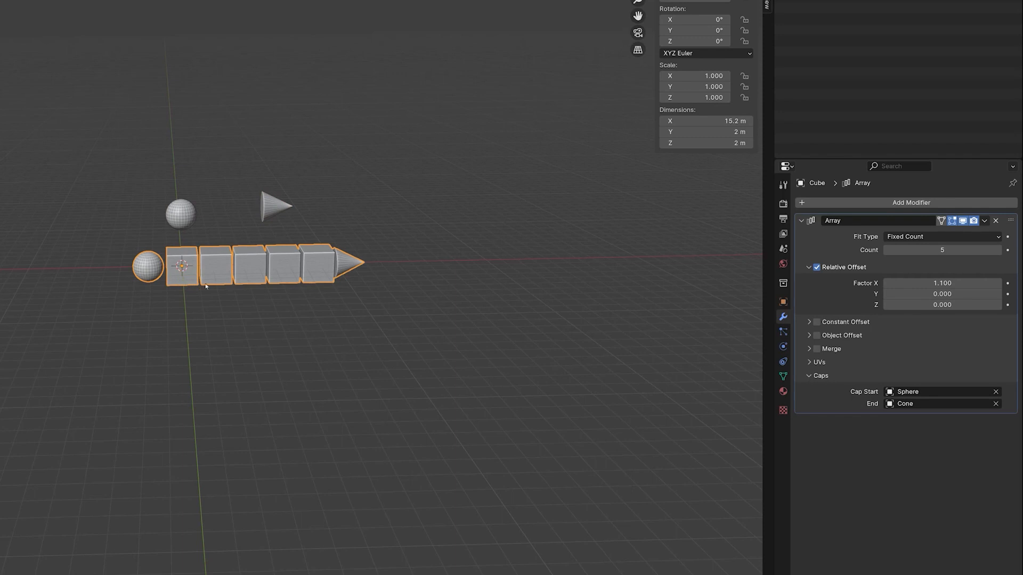
left_click(997, 250)
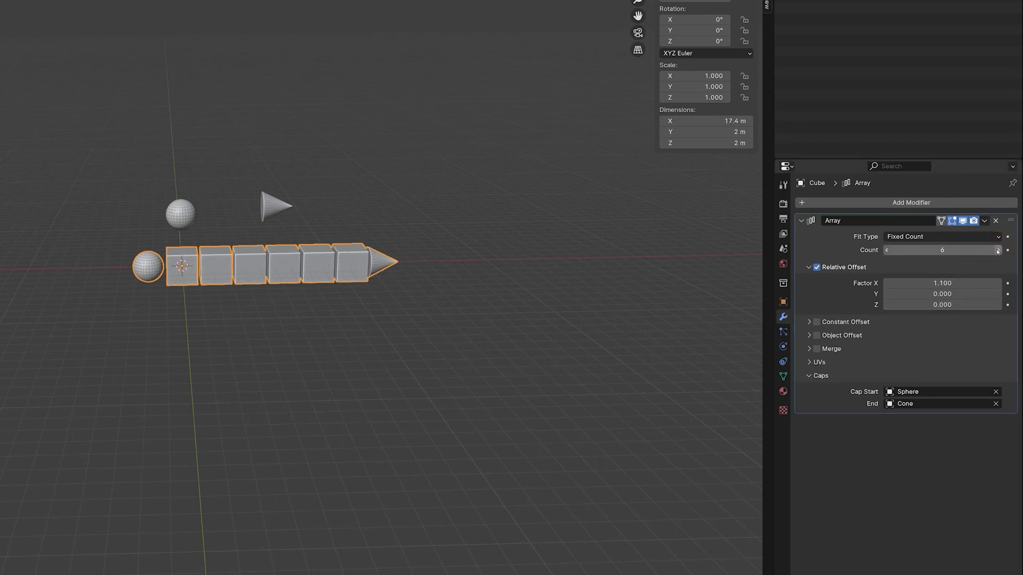
left_click(998, 250)
left_click(998, 250)
left_click(998, 249)
left_click(998, 250)
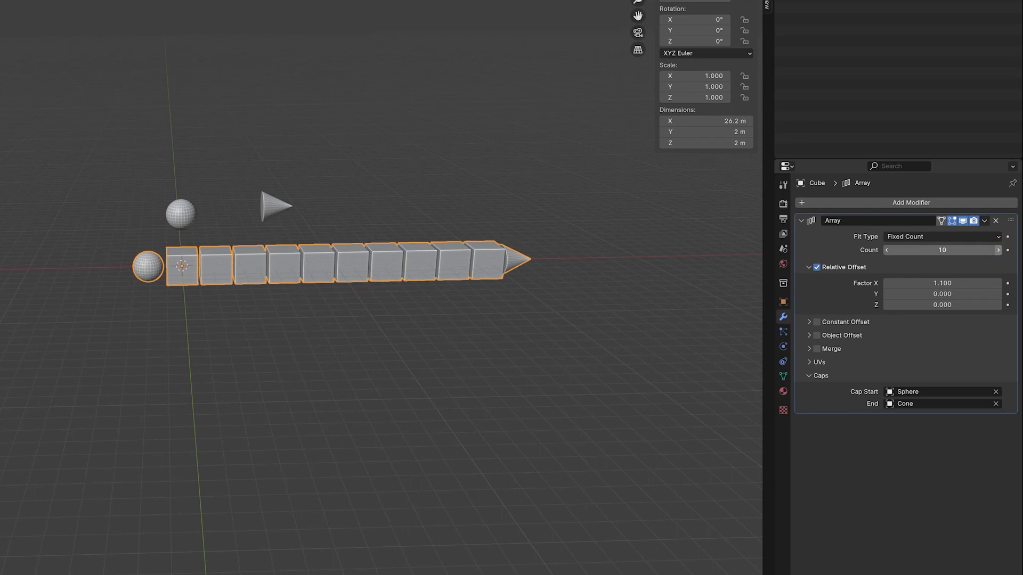